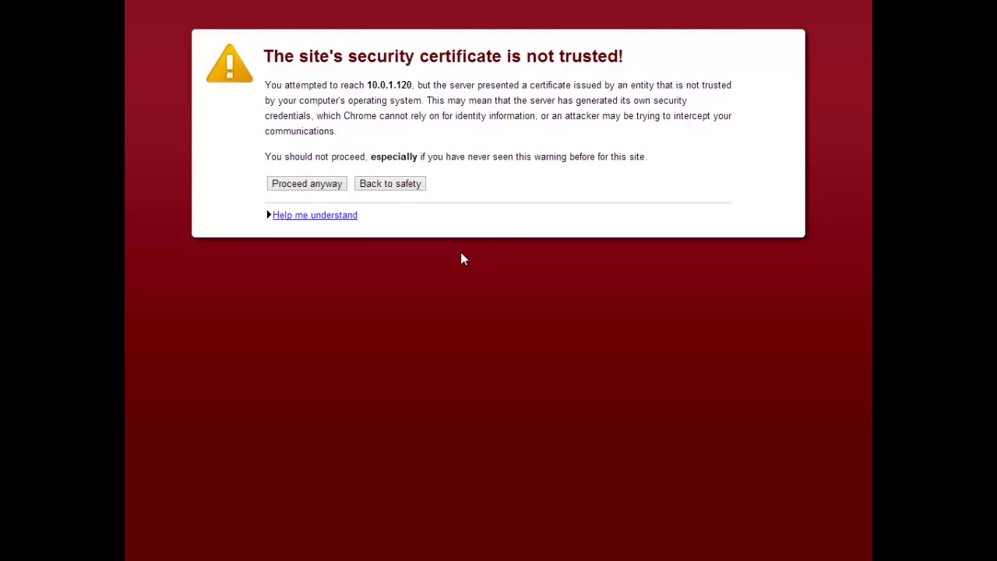
# Step: Bypass the certificate warning and advance past the Welcome page of the setup wizard
pyautogui.click(321, 187)
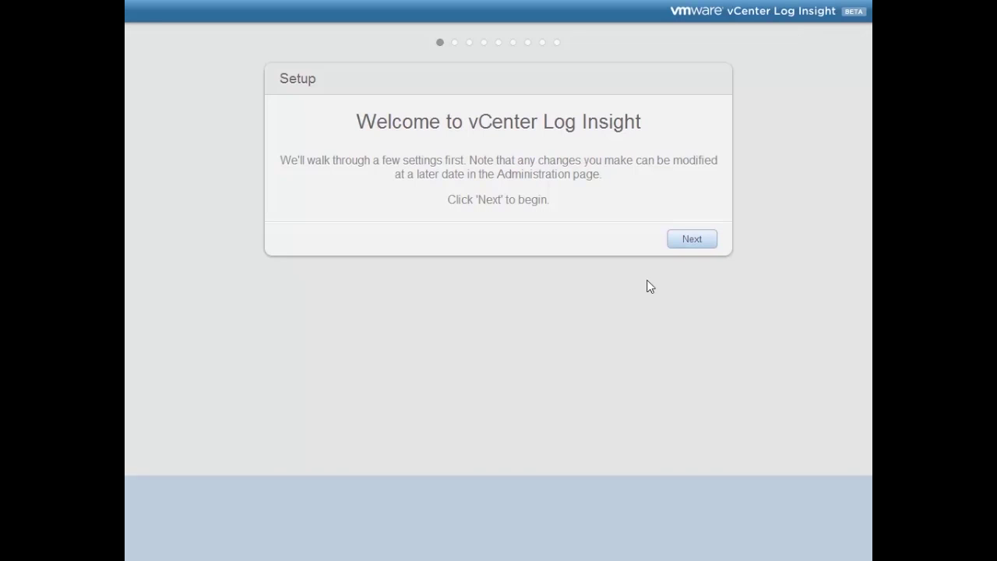
pyautogui.click(686, 243)
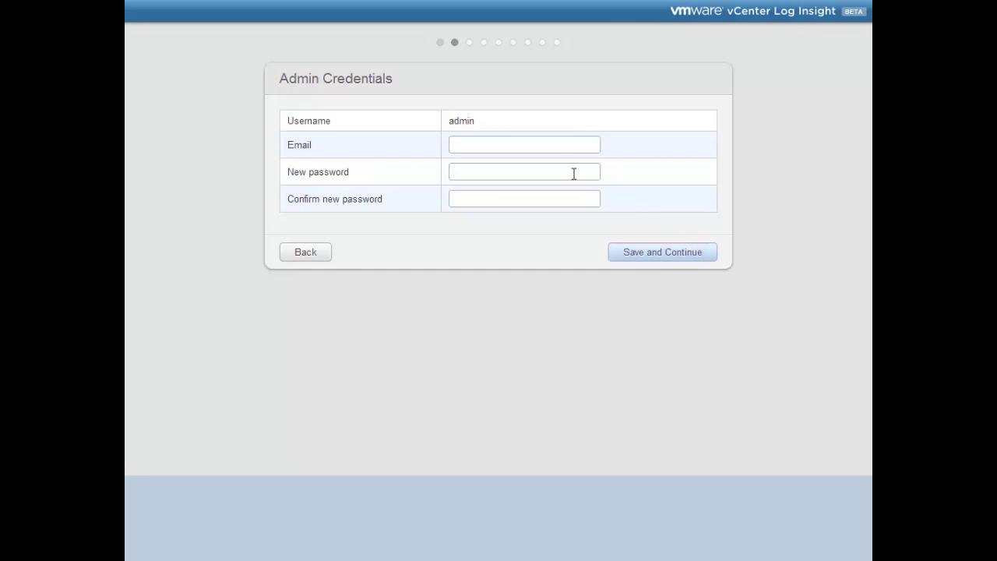
# Step: Enter the admin e-mail address, then type the new admin password and its confirmation
pyautogui.click(530, 151)
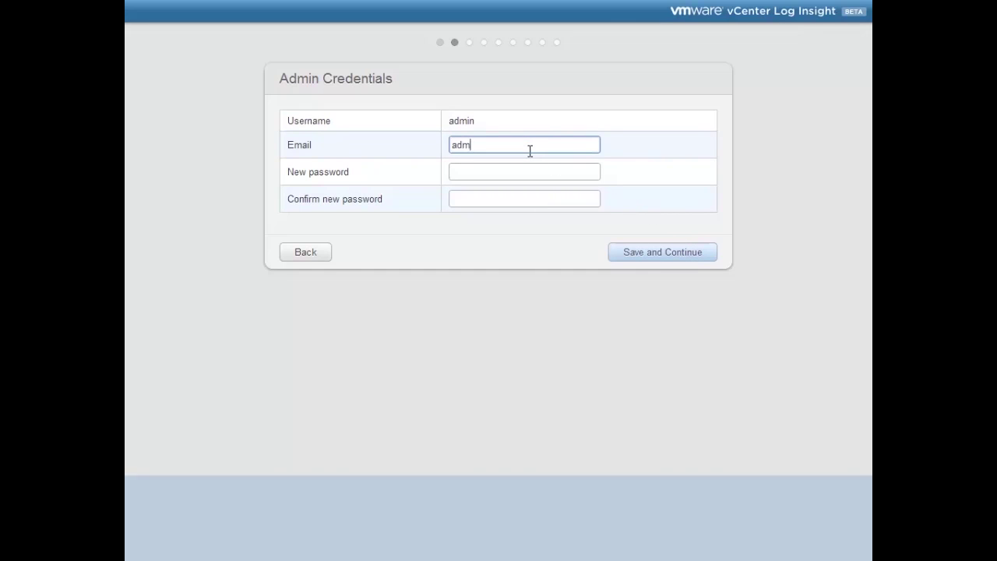
pyautogui.press('Tab')
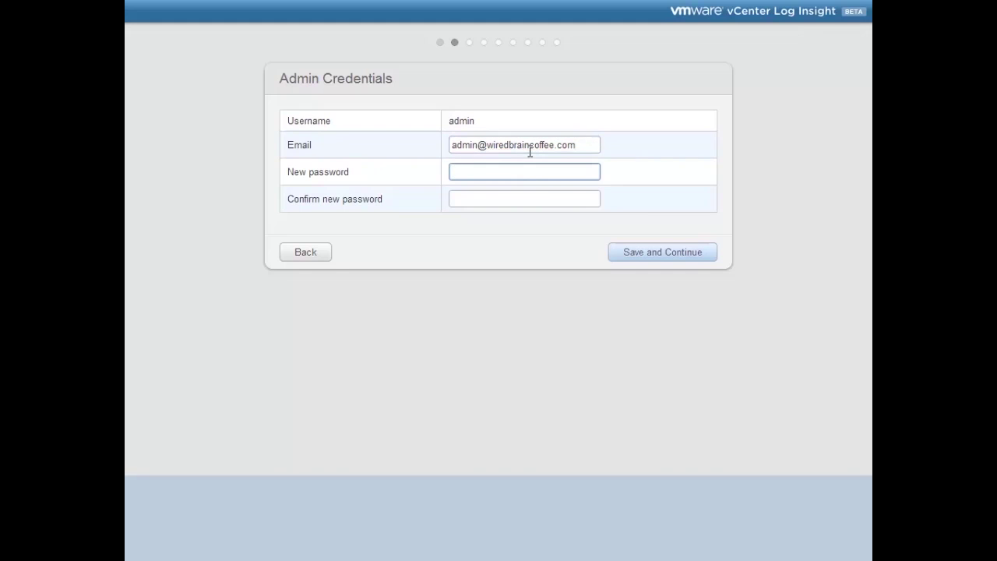
pyautogui.write('••••••••••')
pyautogui.press('Tab')
pyautogui.write('•••••••••')
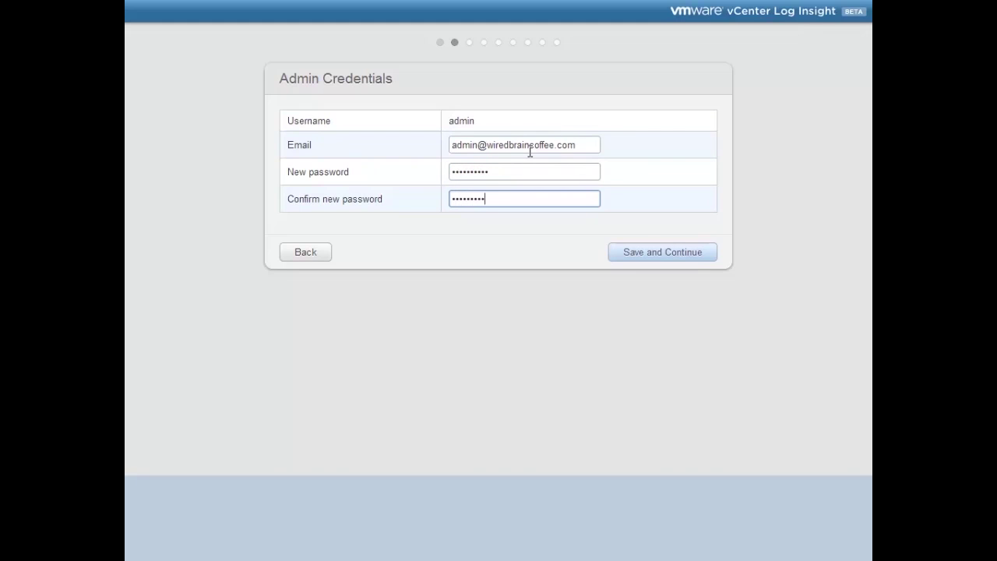
pyautogui.write('•')
# Step: Save the admin credentials and continue past the active Site license page
pyautogui.click(632, 252)
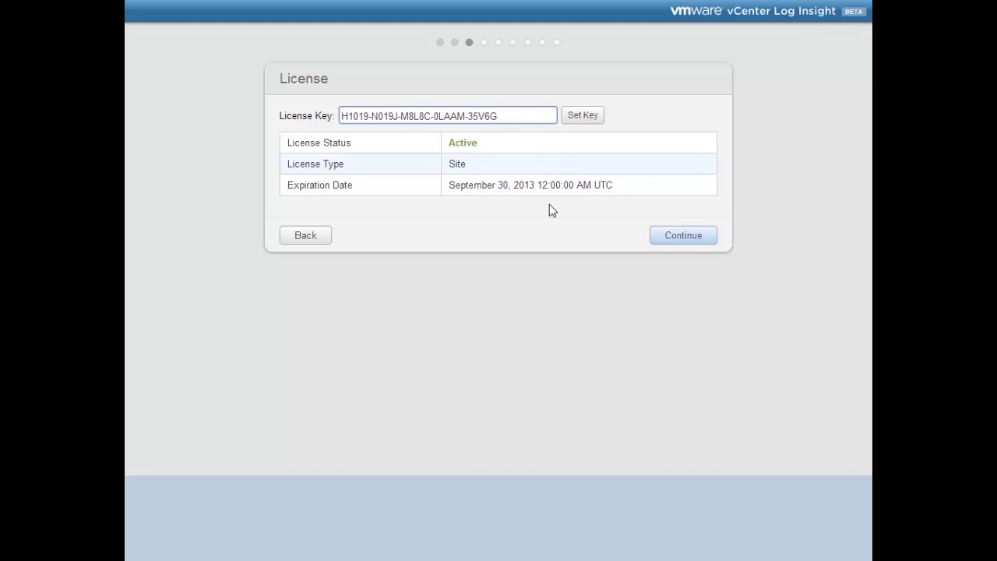
pyautogui.click(658, 238)
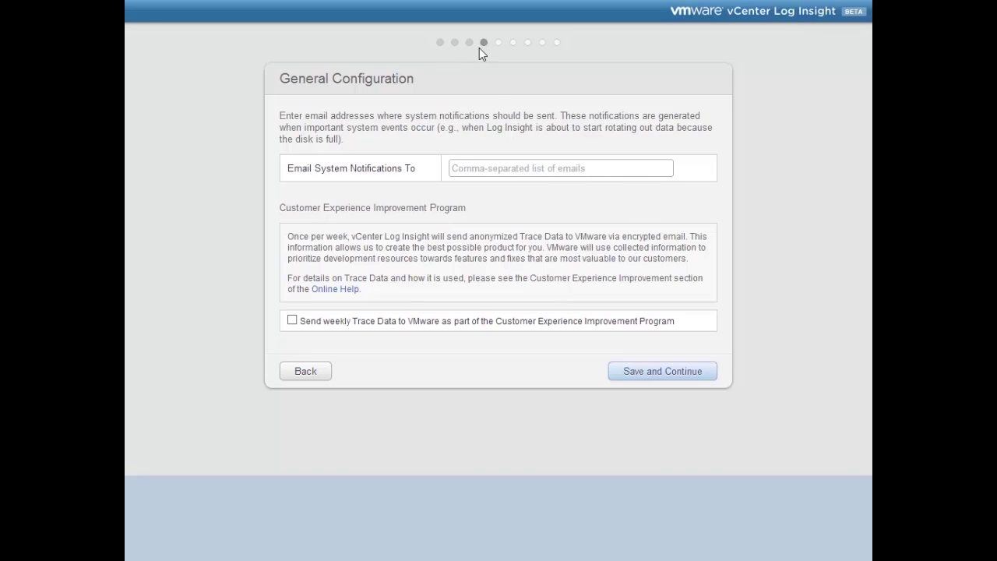
# Step: Send system notifications to three company e-mail addresses, opt into Trace Data, and save
pyautogui.click(470, 167)
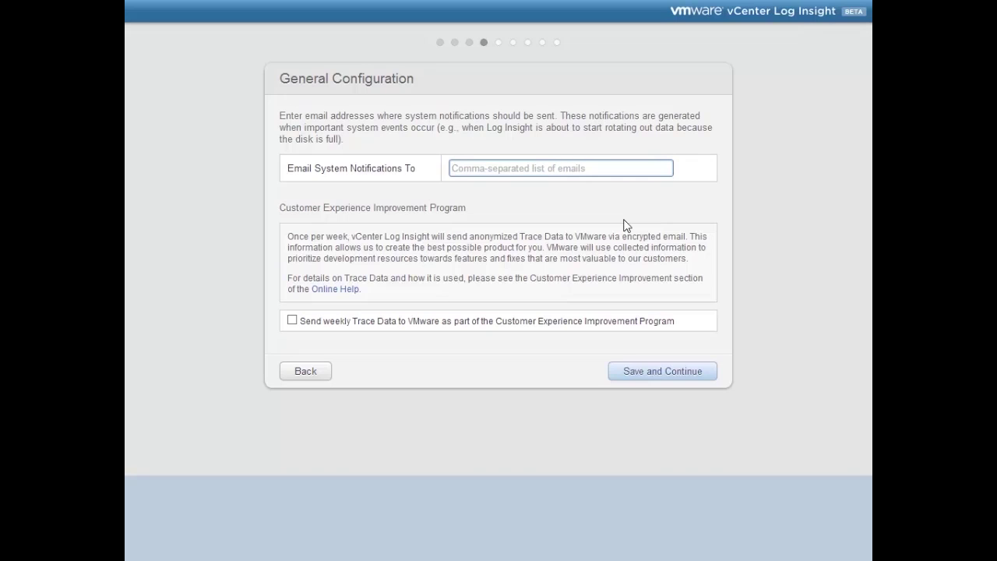
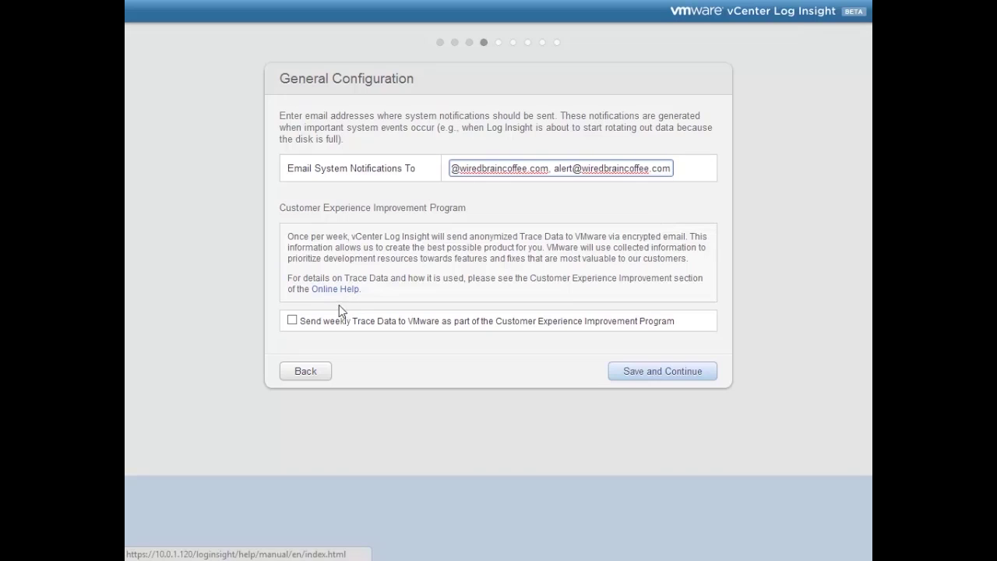
pyautogui.click(293, 321)
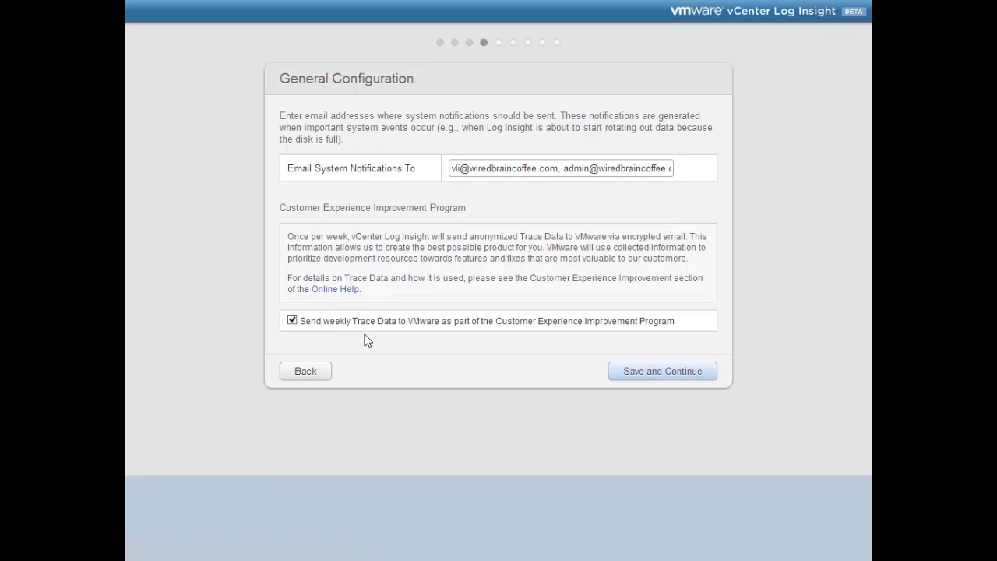
pyautogui.click(636, 379)
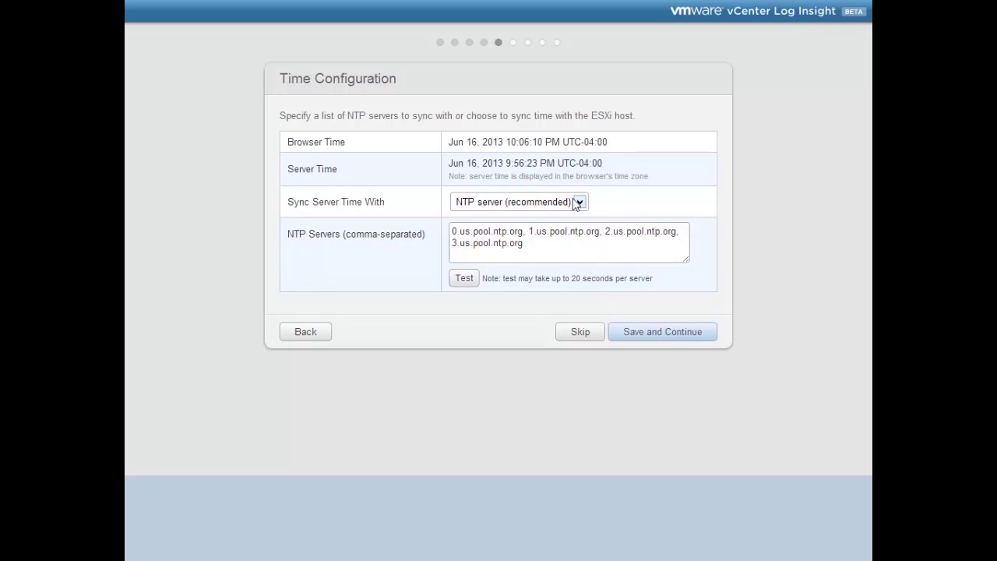
# Step: Keep NTP server as the time source and test the four us.pool.ntp.org servers
pyautogui.click(580, 202)
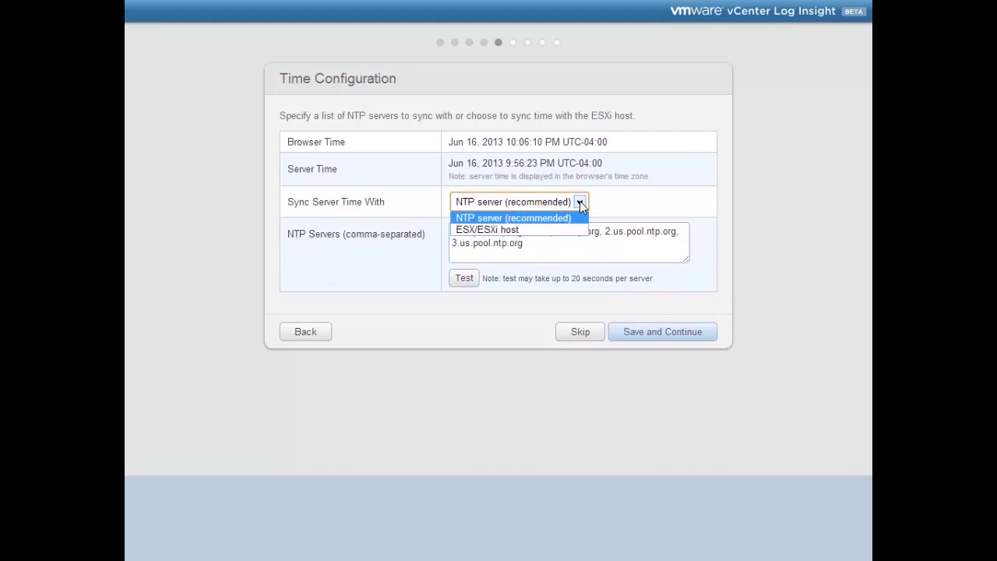
pyautogui.click(580, 203)
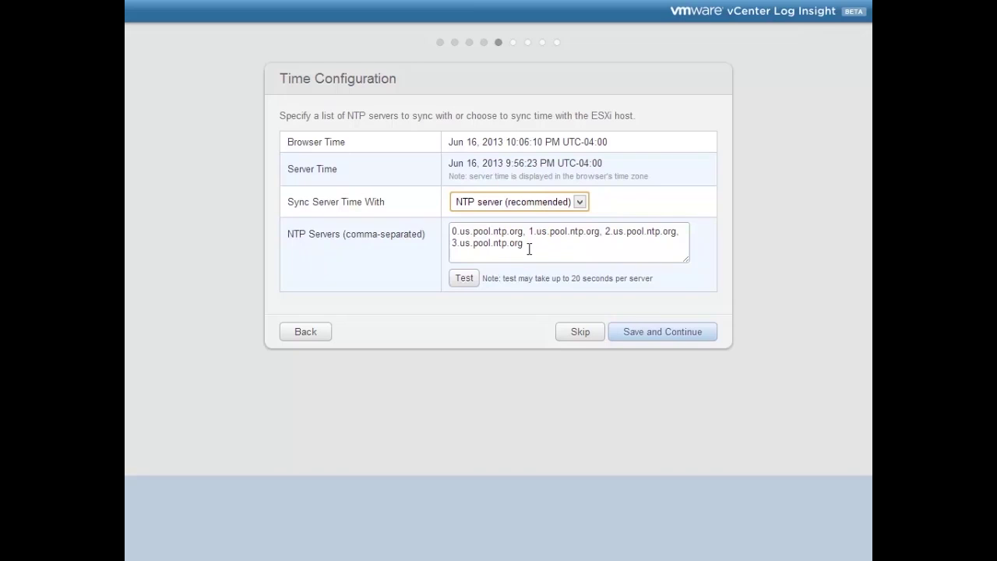
pyautogui.click(471, 281)
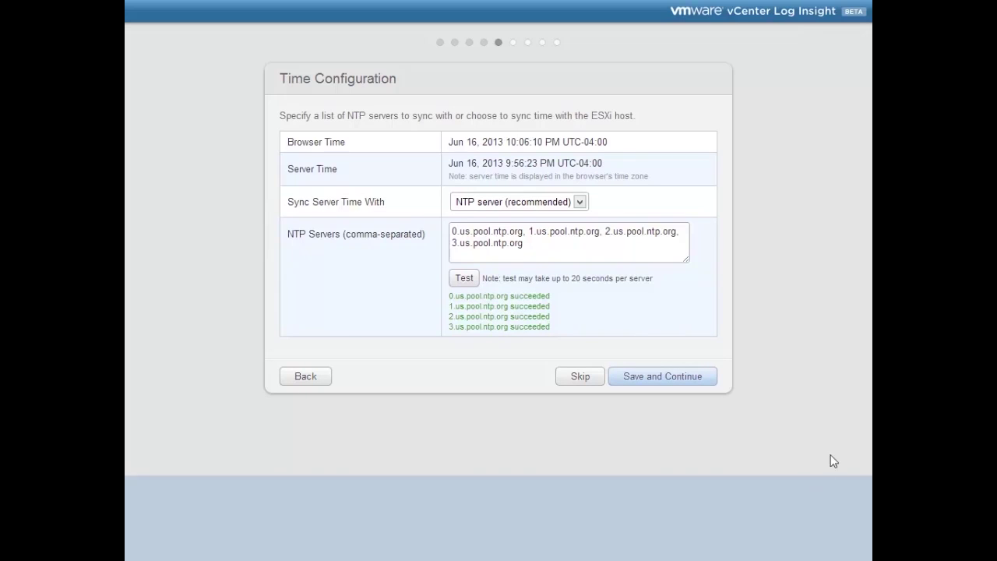
# Step: Save time settings, then set the SMTP server to smtp.wiredbraincoffee.com and save
pyautogui.click(644, 378)
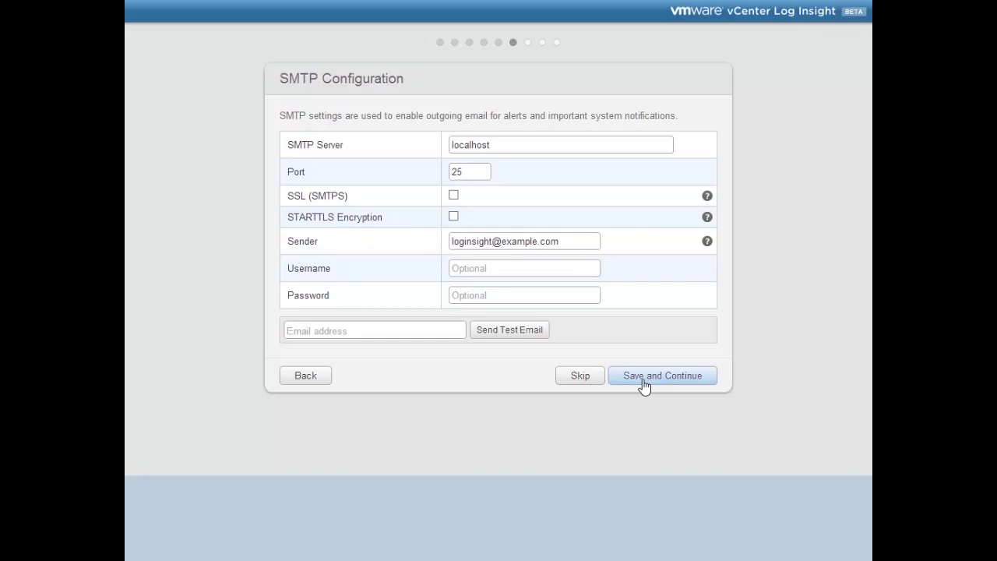
pyautogui.moveTo(494, 143); pyautogui.dragTo(208, 148)
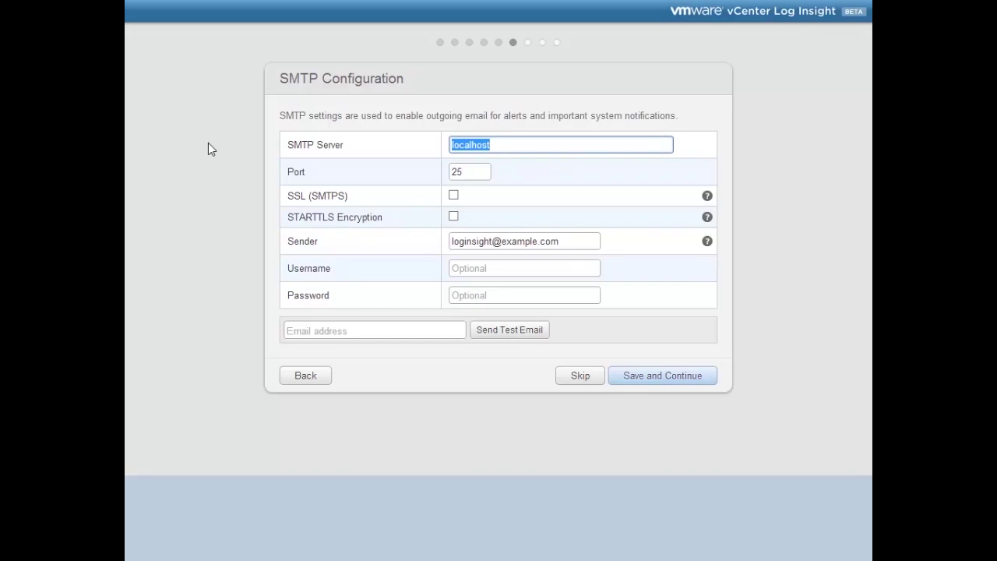
pyautogui.write('smtp.wiredbrai')
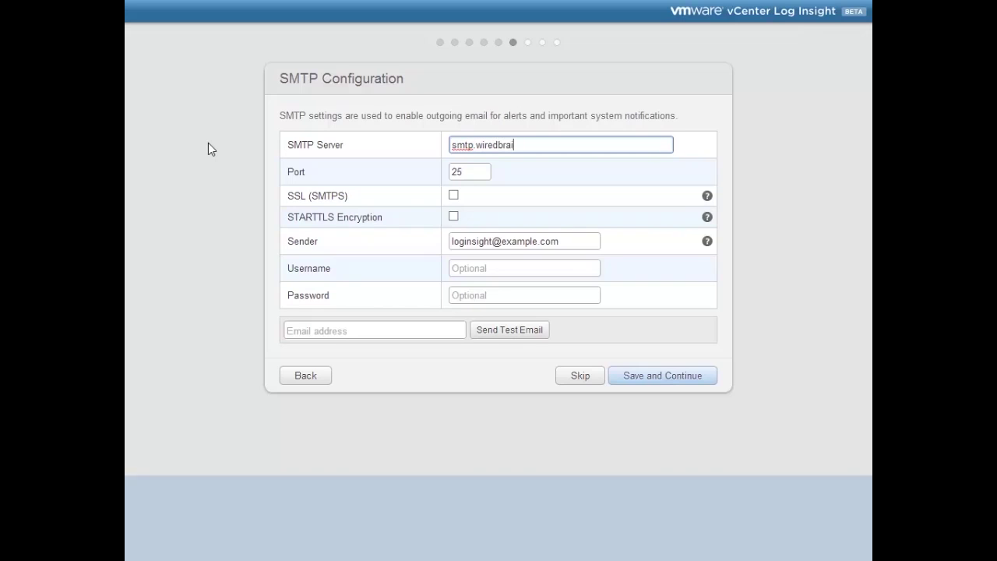
pyautogui.write('ncoffee.com')
pyautogui.press('Tab')
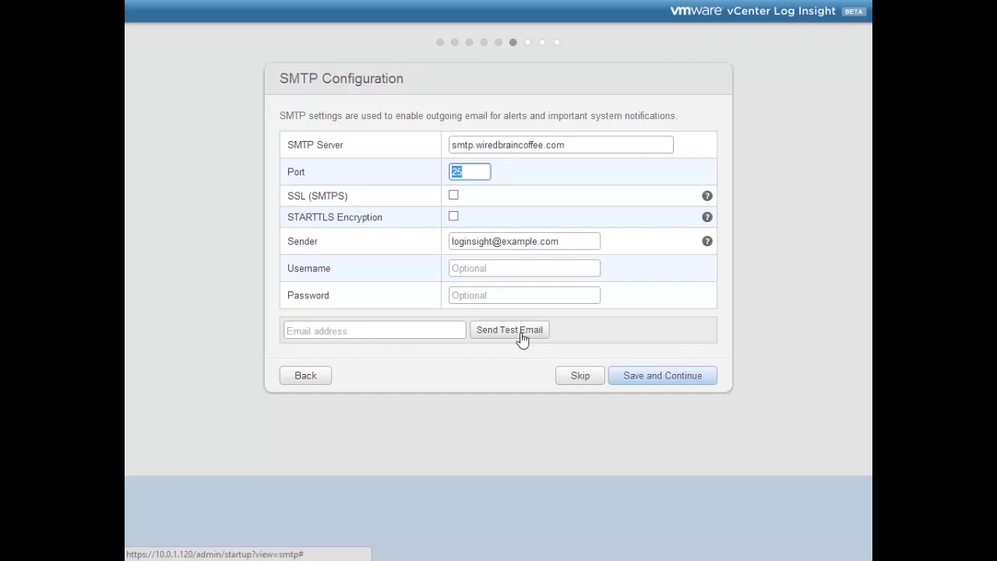
pyautogui.click(648, 383)
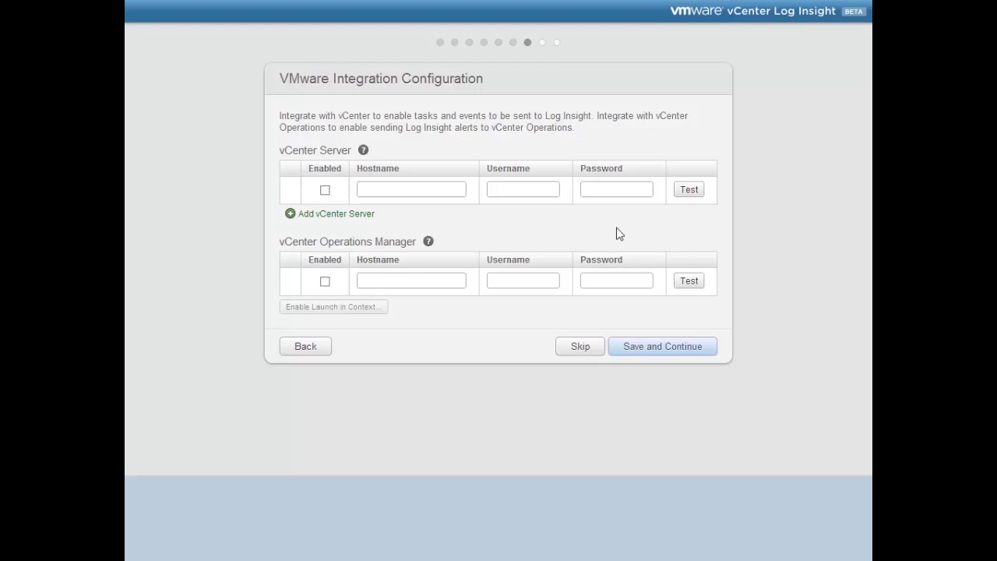
# Step: Enable vCenter Server vcenter.wiredbraincoffee.local with user administrator and its password, and test the connection
pyautogui.click(325, 190)
pyautogui.click(372, 187)
pyautogui.write('vcen')
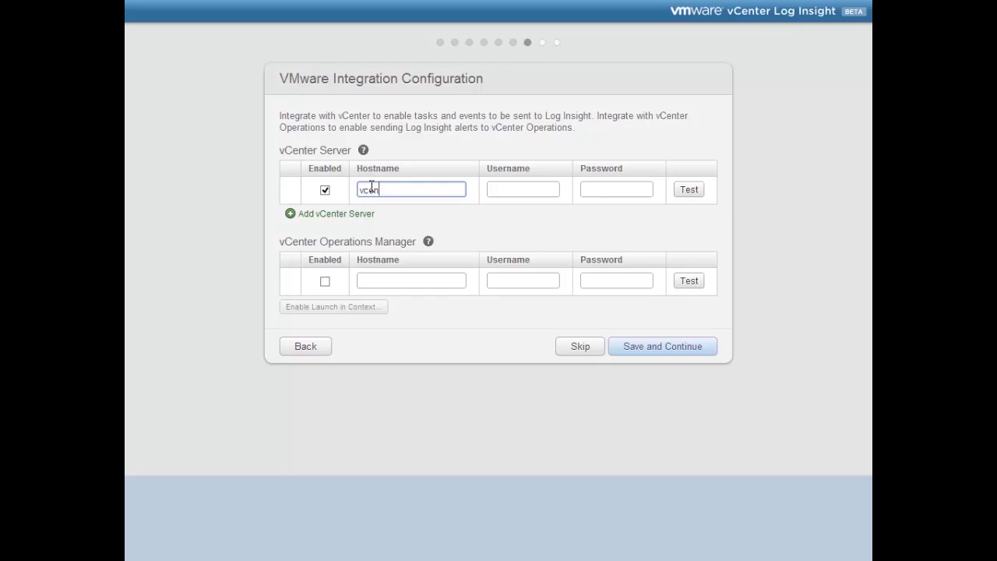
pyautogui.write('ter.wiredbrainco')
pyautogui.write('ffee.local')
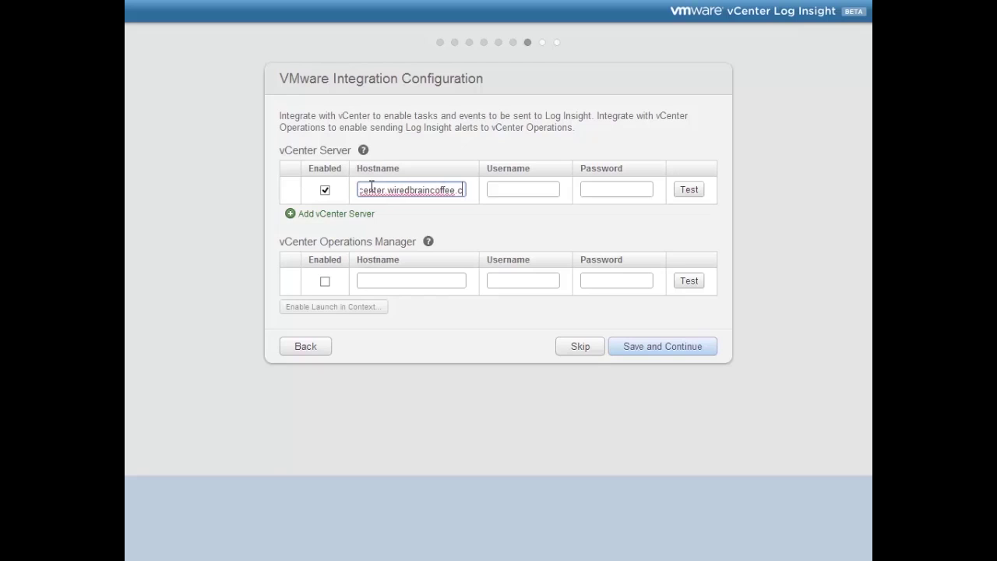
pyautogui.press('Tab')
pyautogui.write('administrator')
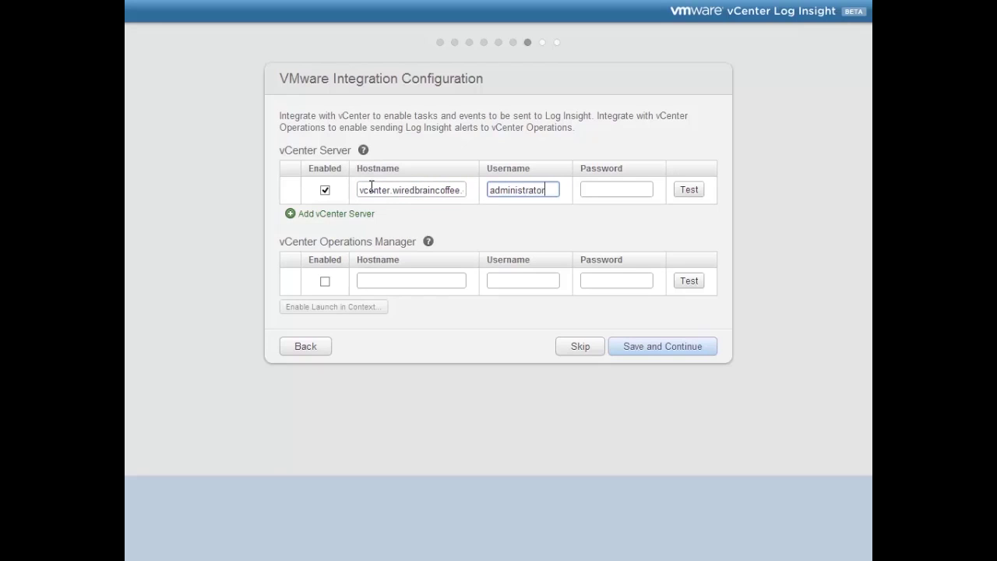
pyautogui.press('Tab')
pyautogui.write('VMware123!')
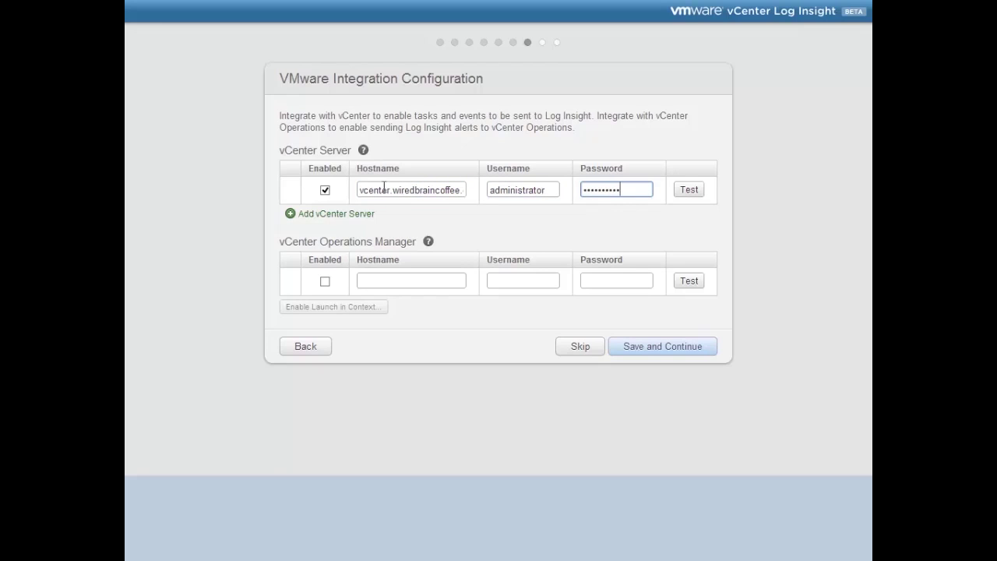
pyautogui.click(689, 193)
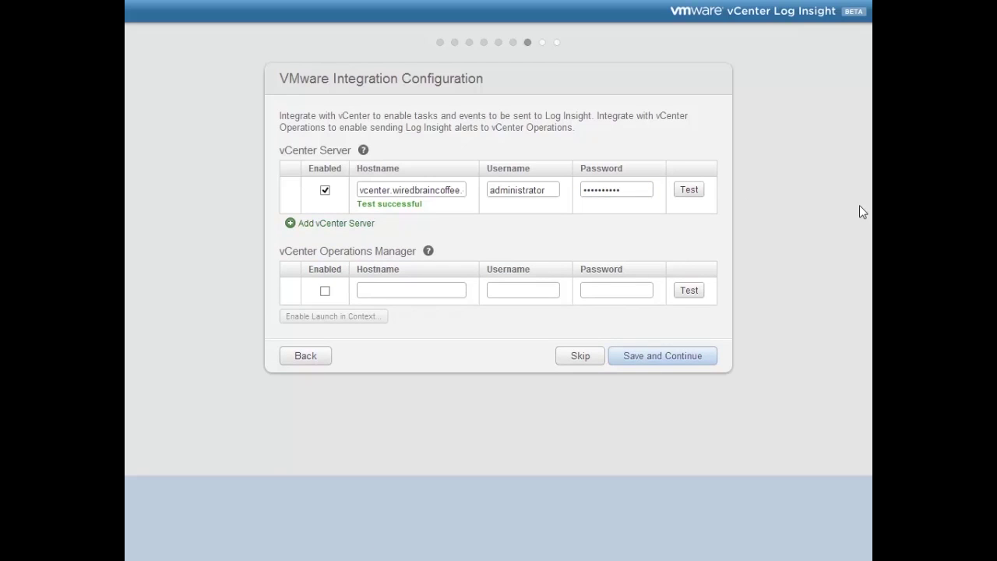
pyautogui.moveTo(357, 204); pyautogui.dragTo(424, 207)
pyautogui.click(427, 210)
# Step: Save the vCenter integration and save storage settings with data archiving left disabled
pyautogui.click(683, 359)
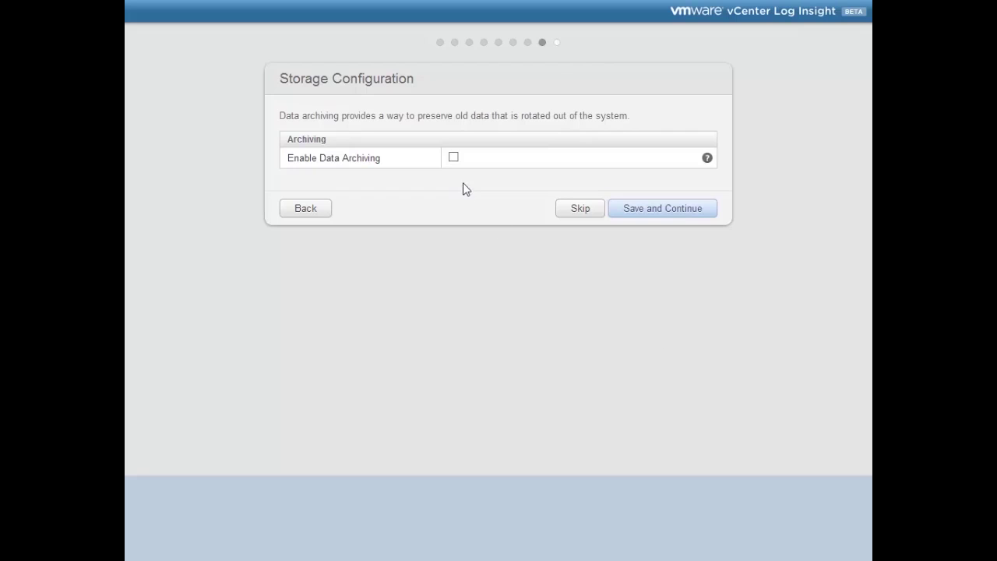
pyautogui.click(454, 158)
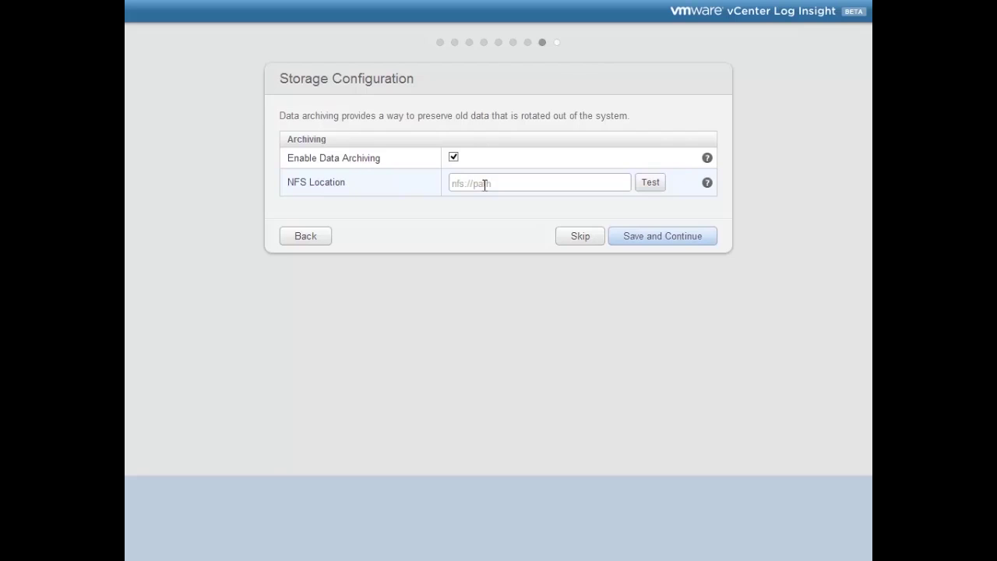
pyautogui.click(454, 158)
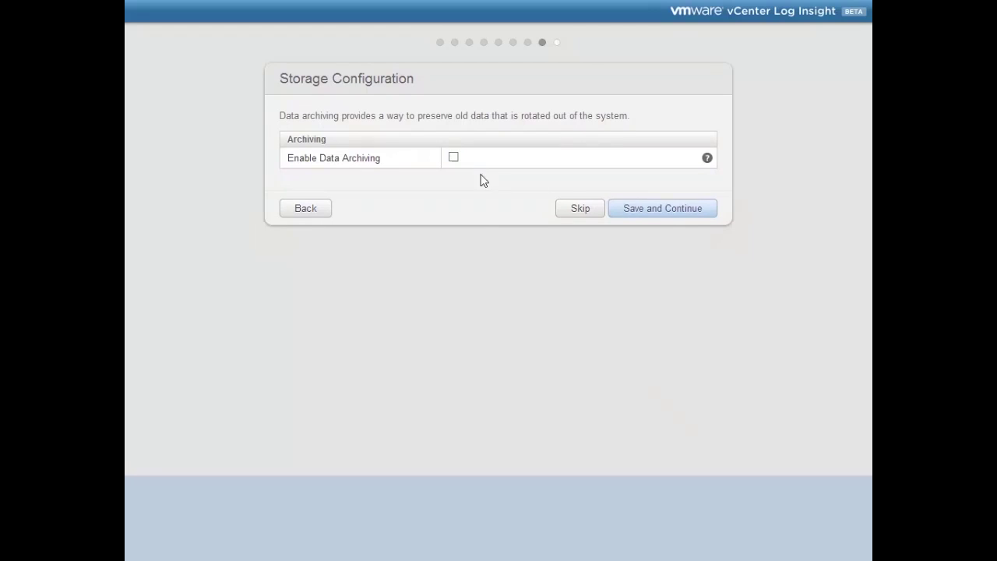
pyautogui.click(637, 210)
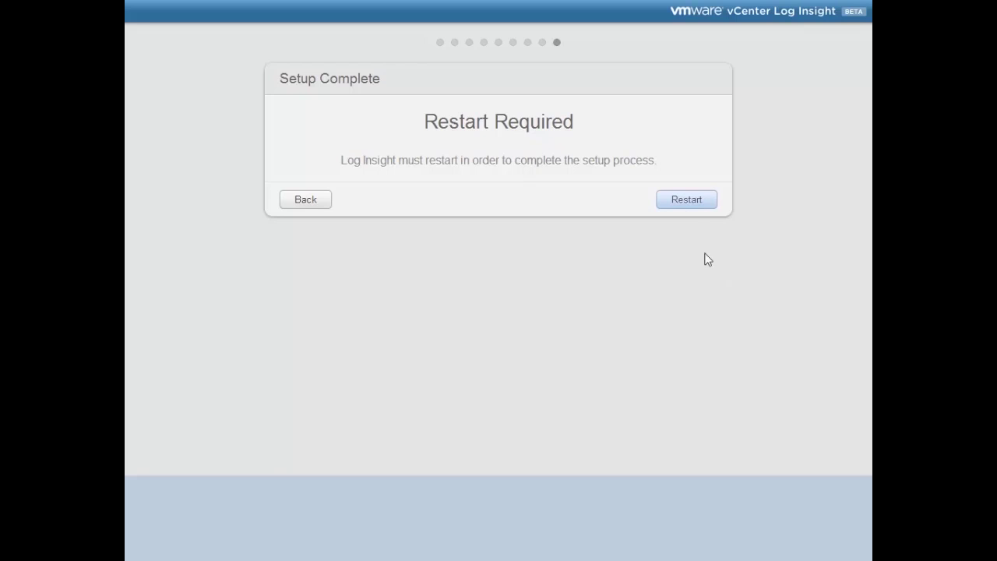
# Step: Restart Log Insight from the Setup Complete page to load the vSphere Overview dashboard
pyautogui.click(681, 207)
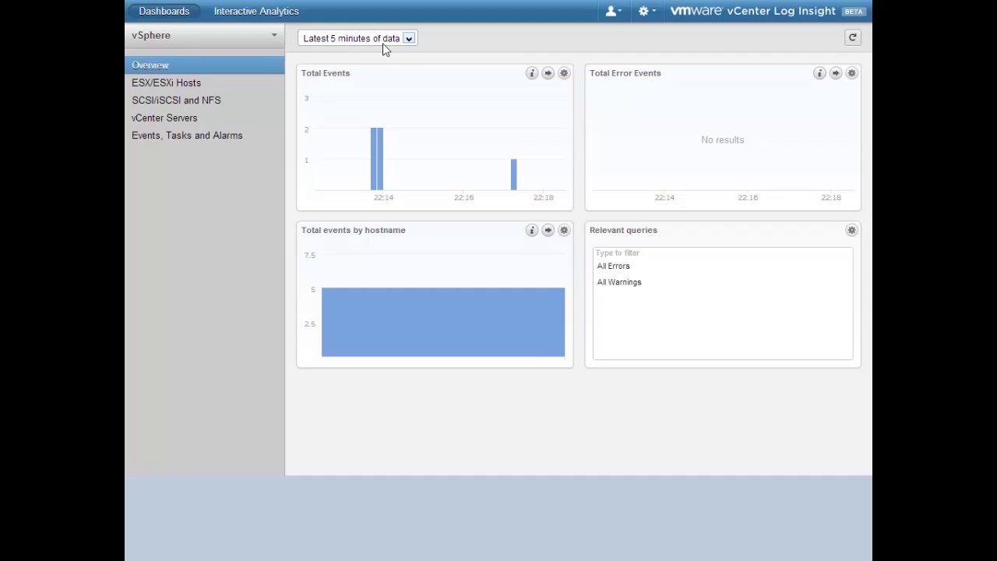
# Step: Inspect the Total Events bar counts, then switch to the ESX/ESXi Hosts dashboard
pyautogui.moveTo(375, 183)
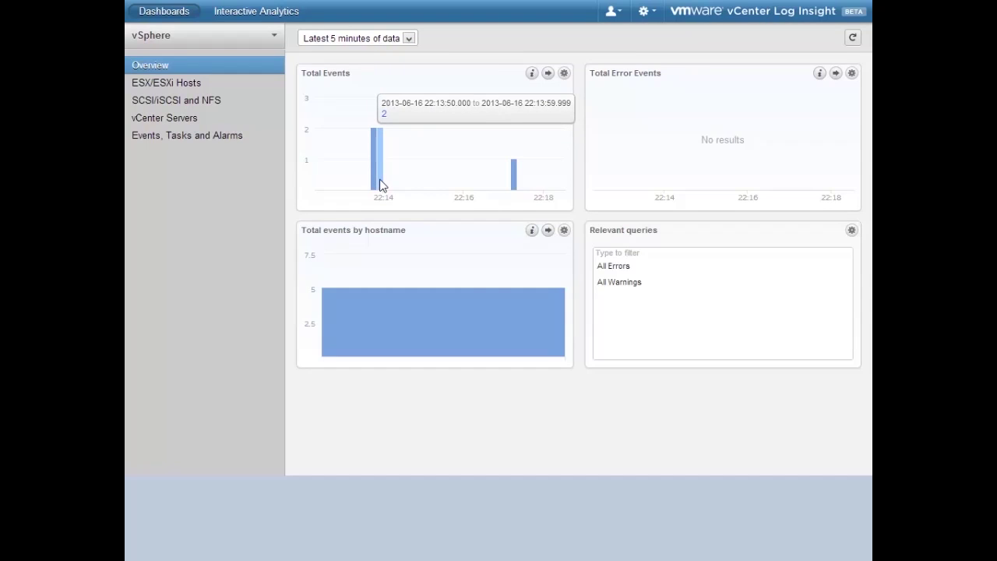
pyautogui.moveTo(518, 192)
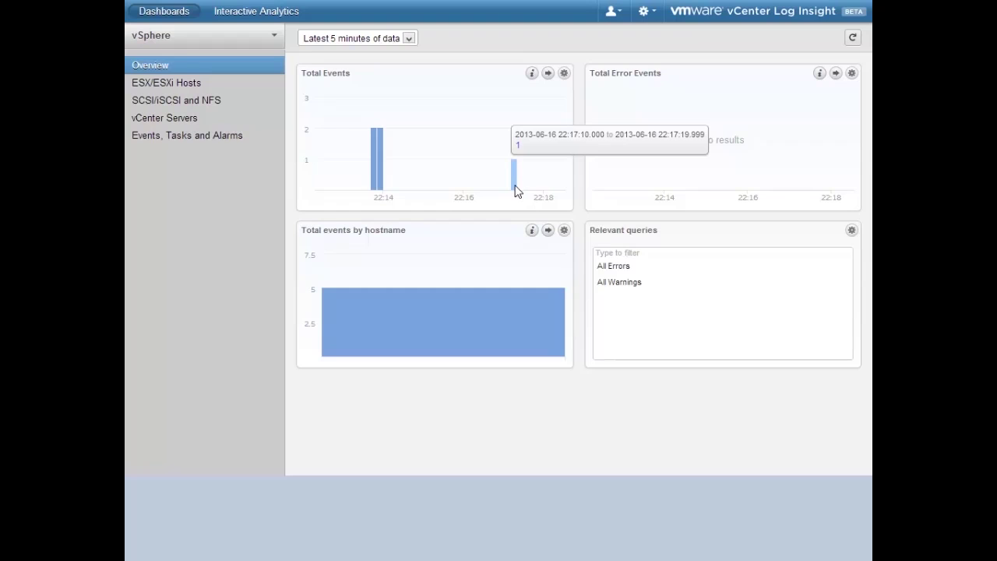
pyautogui.click(178, 88)
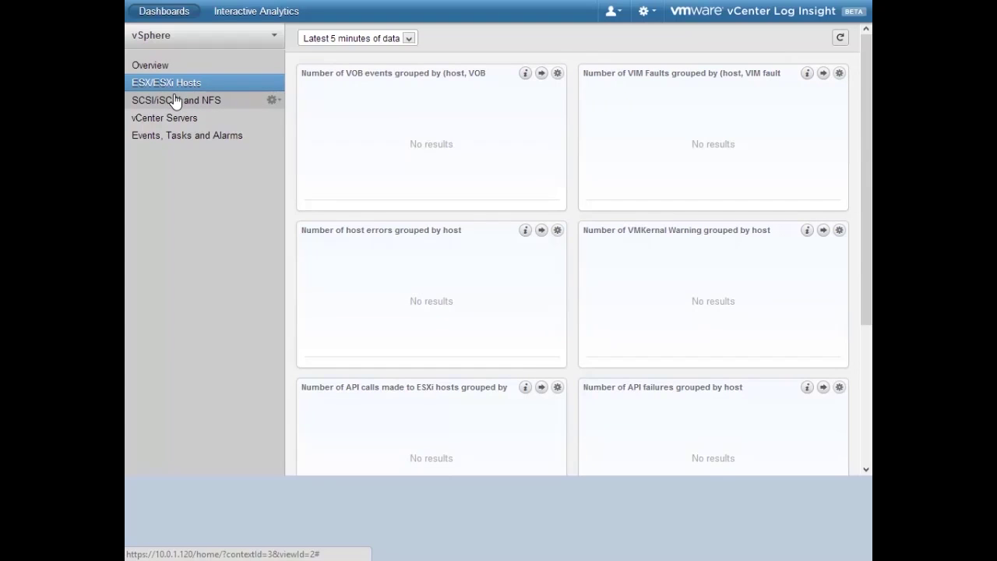
# Step: View the SCSI/iSCSI and NFS, vCenter Servers, and Events, Tasks and Alarms dashboards in turn
pyautogui.click(176, 102)
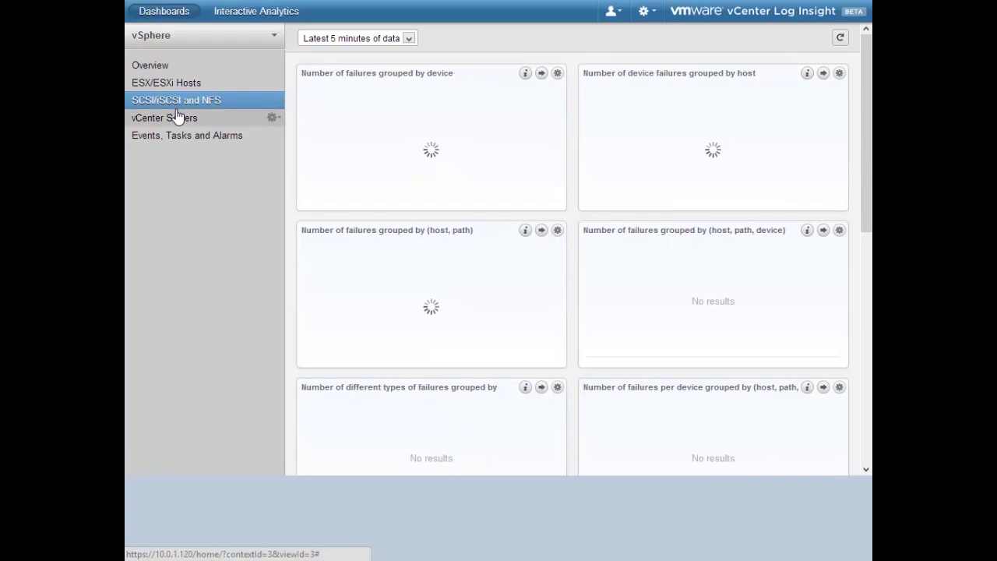
pyautogui.click(179, 119)
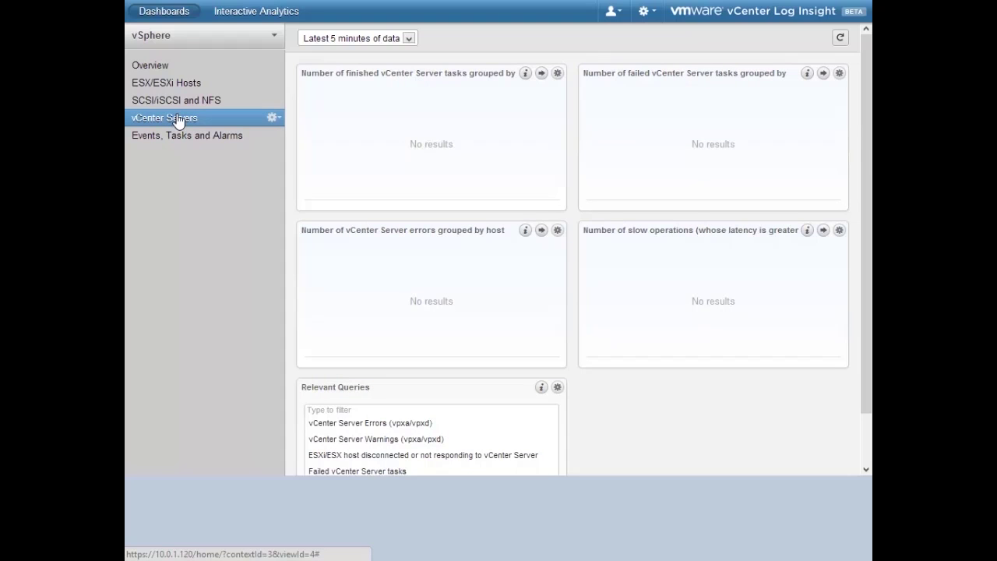
pyautogui.click(178, 136)
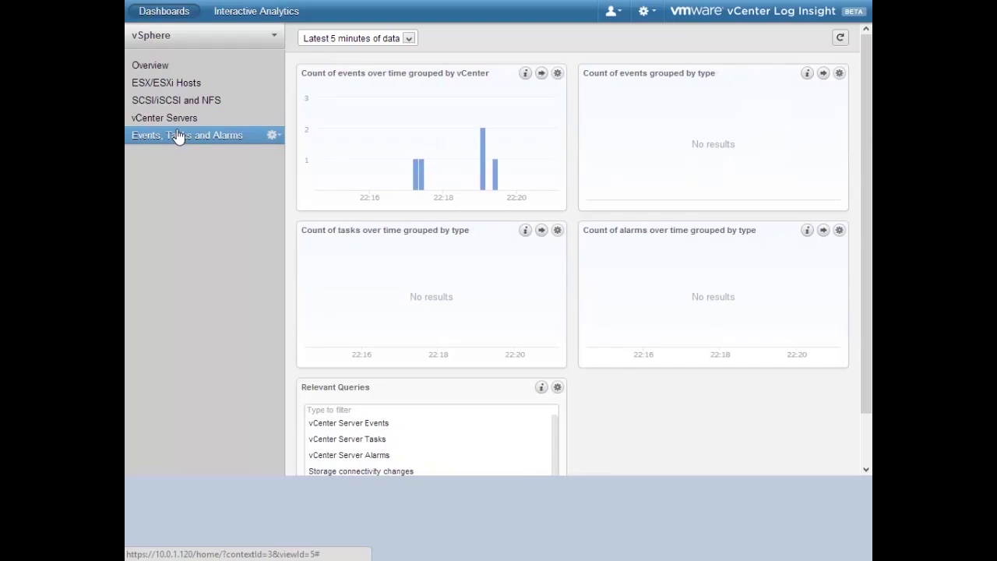
# Step: Switch to Interactive Analytics to see the five administrator login/logout events, then open the user menu
pyautogui.click(247, 10)
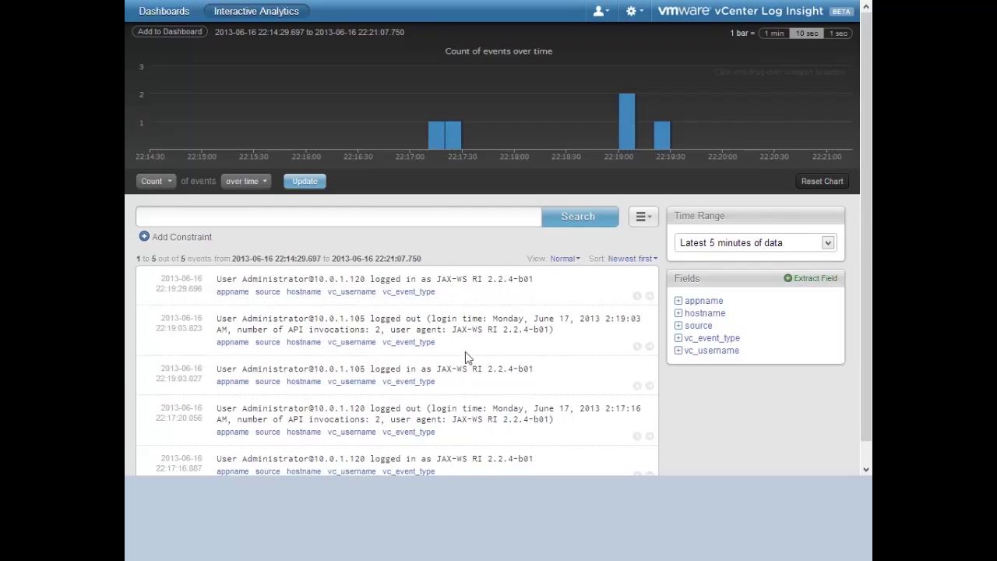
pyautogui.click(609, 22)
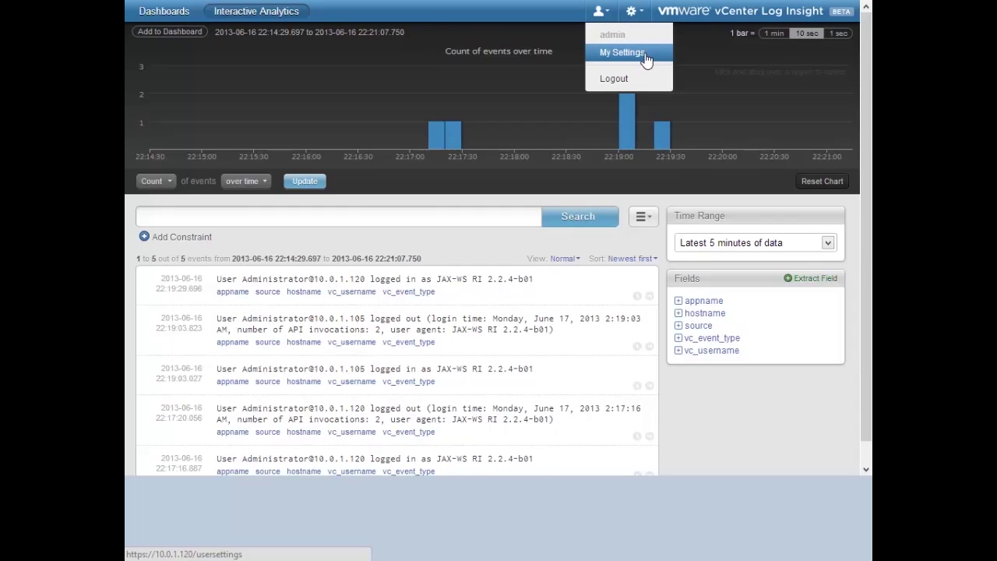
# Step: Go to My Settings for the admin account, then reopen the user and gear menus
pyautogui.click(645, 55)
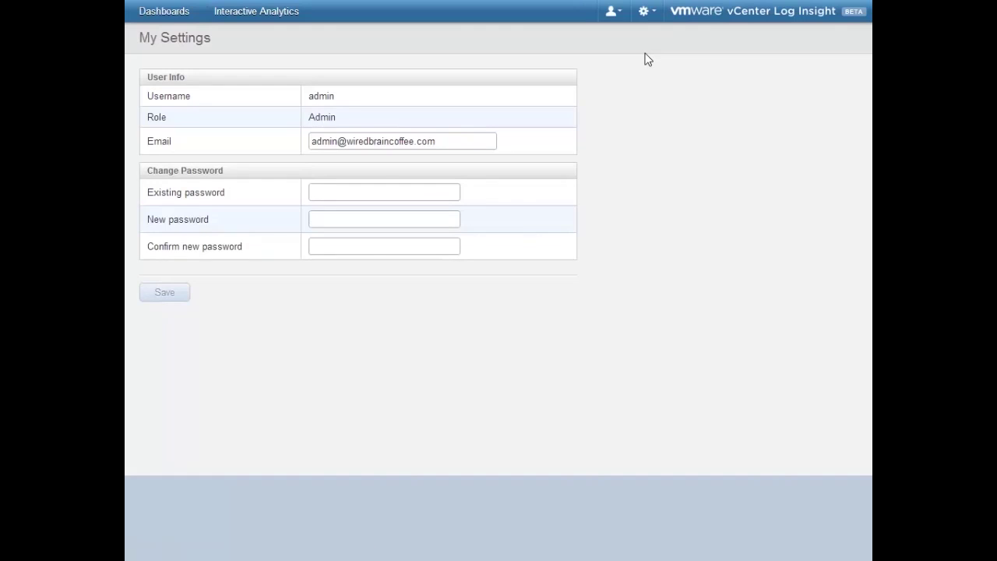
pyautogui.click(620, 19)
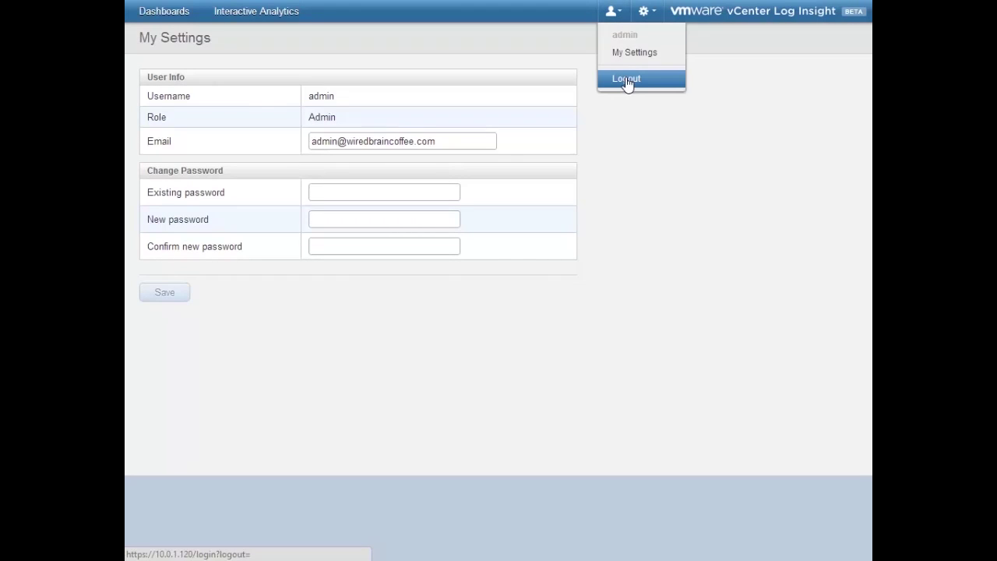
pyautogui.click(654, 19)
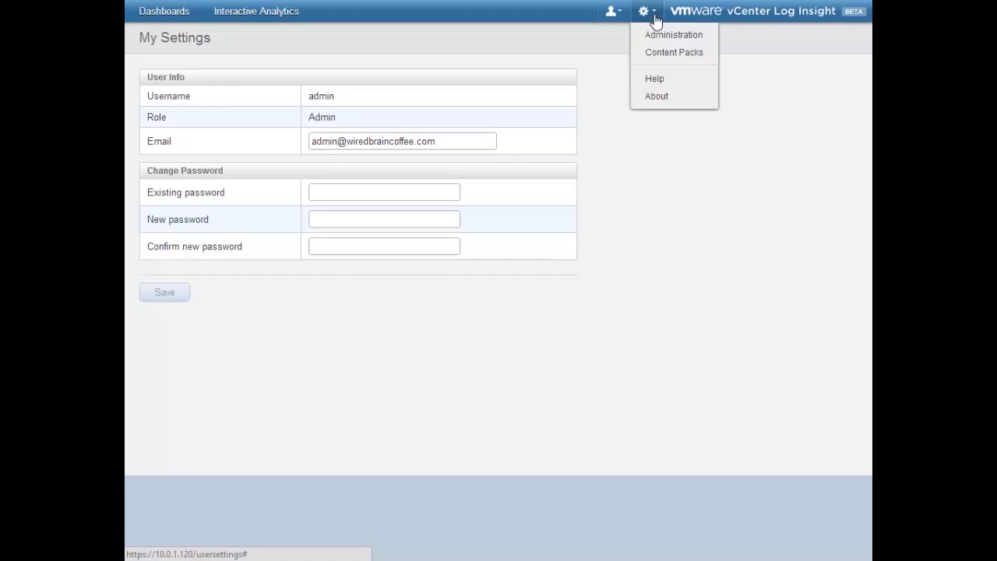
# Step: In Administration, check active queries and health statistics, then list users showing the single admin
pyautogui.click(712, 39)
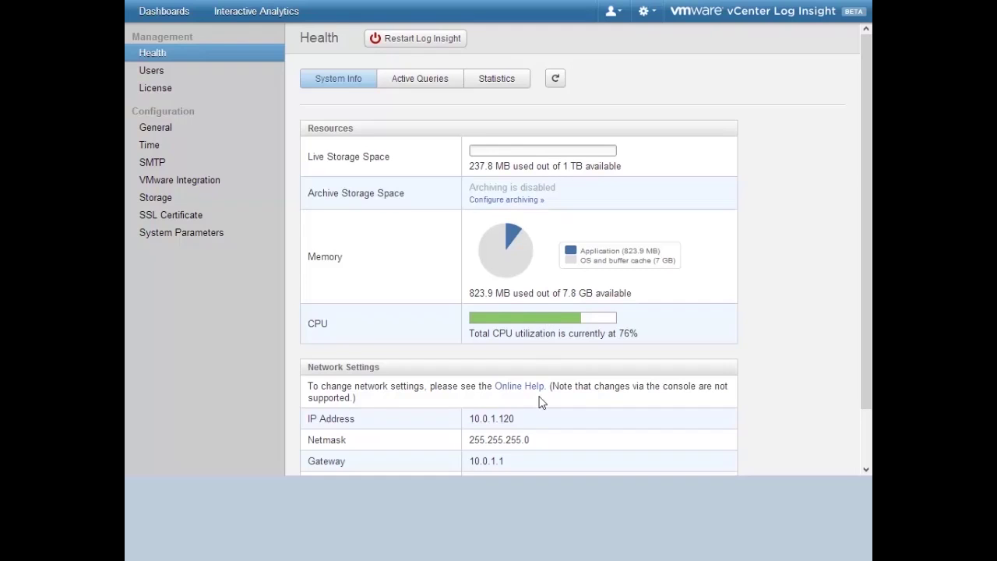
pyautogui.click(436, 93)
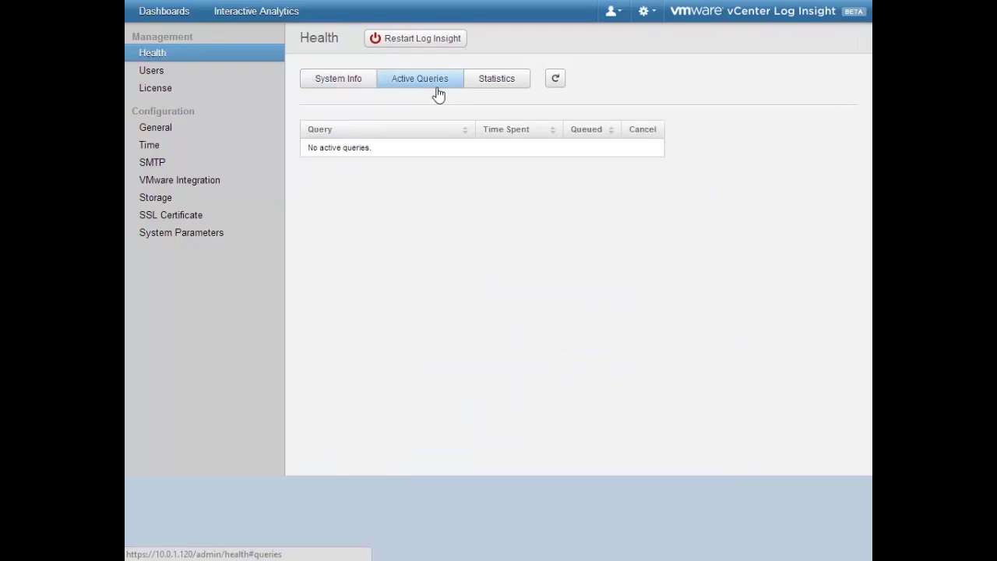
pyautogui.click(484, 88)
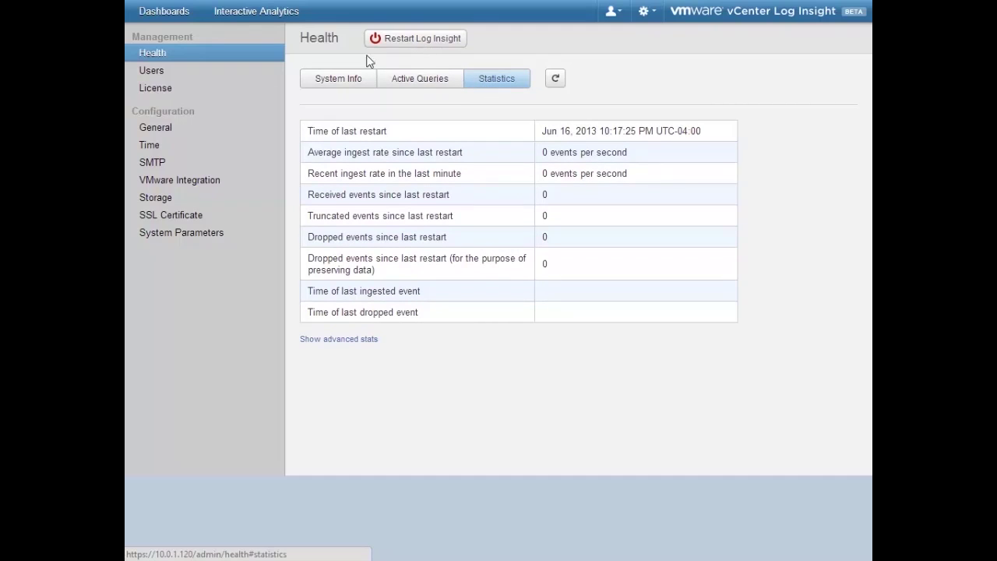
pyautogui.click(253, 80)
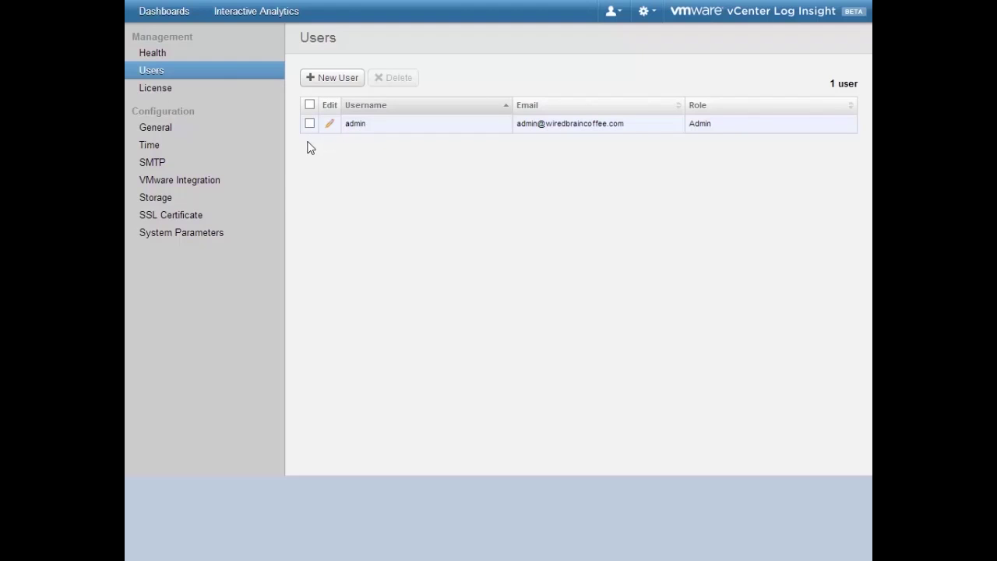
# Step: Check the license expiry, then view General Configuration with authentication on and 1-month retention threshold
pyautogui.click(213, 94)
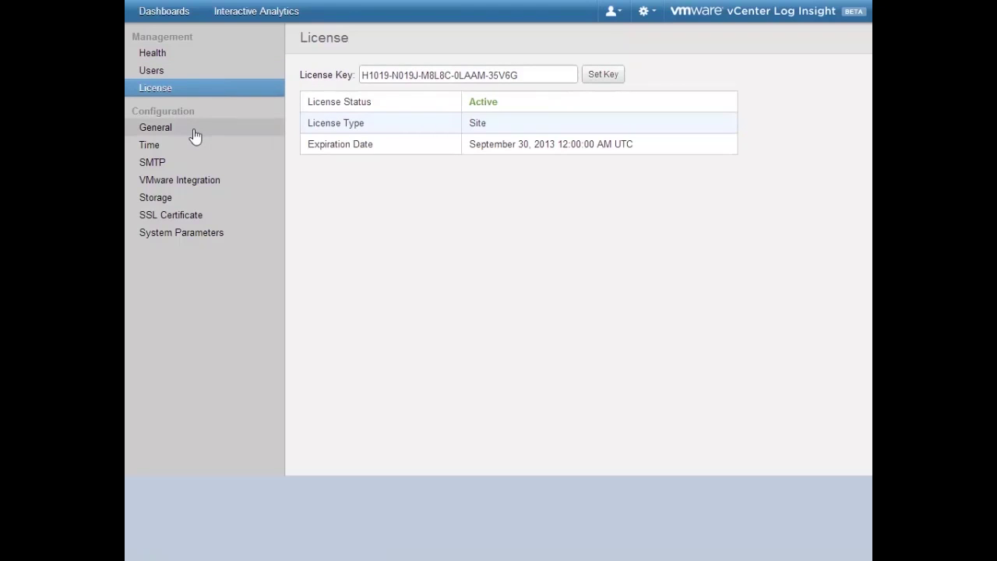
pyautogui.click(194, 135)
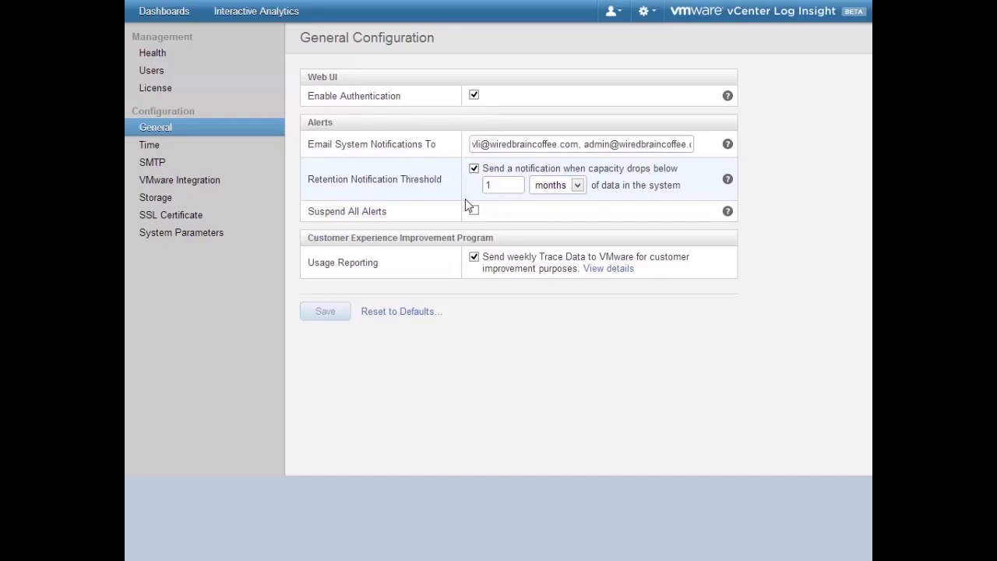
# Step: Step through Time, SMTP, VMware Integration, Storage, SSL Certificate and System Parameters, highlighting its 4000 MB warning
pyautogui.click(210, 152)
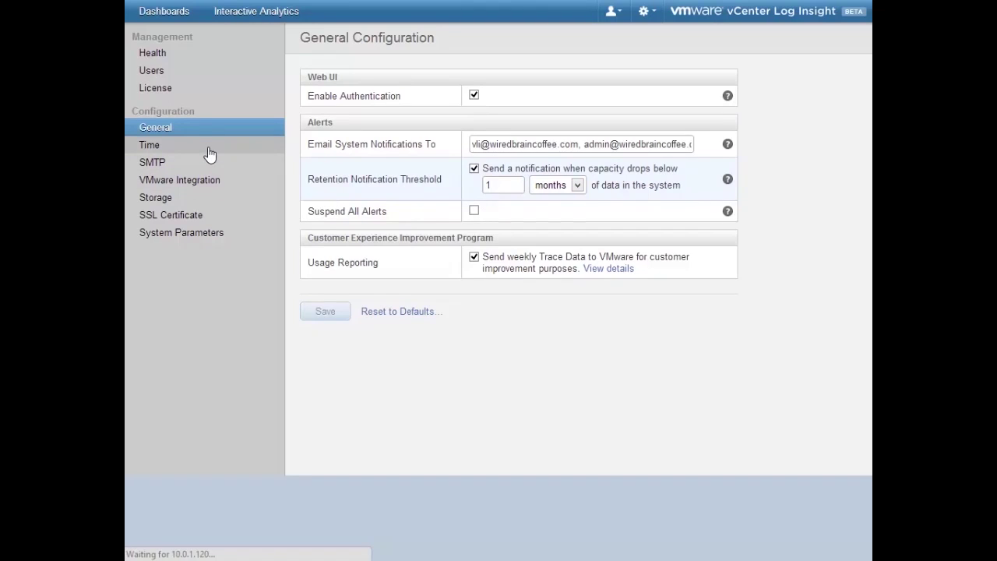
pyautogui.click(194, 165)
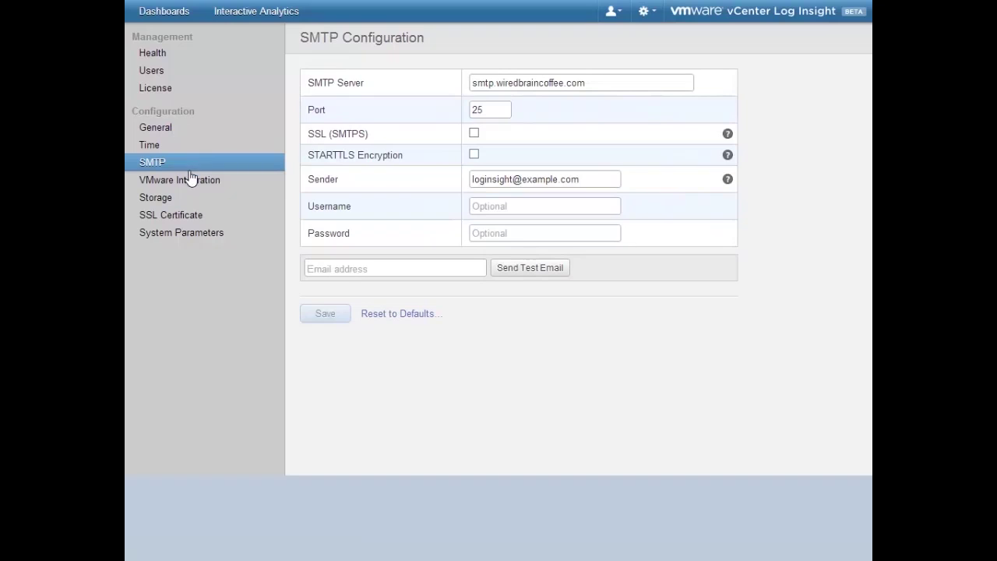
pyautogui.click(190, 182)
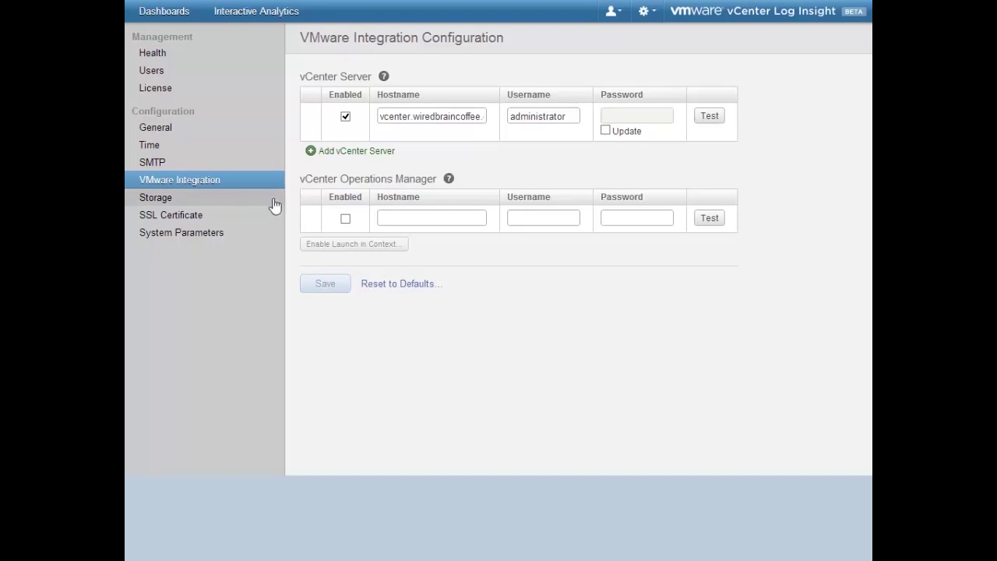
pyautogui.click(242, 206)
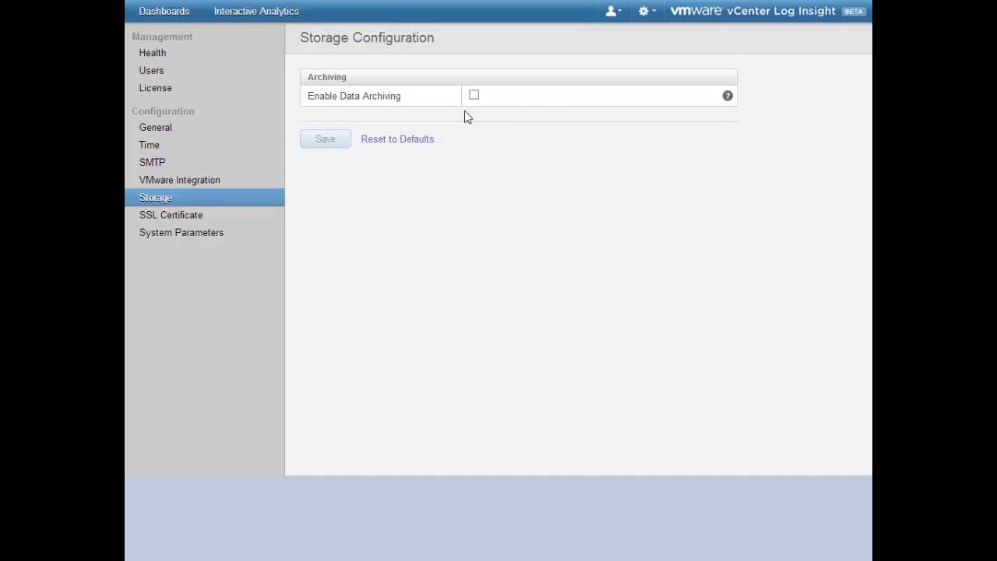
pyautogui.click(250, 219)
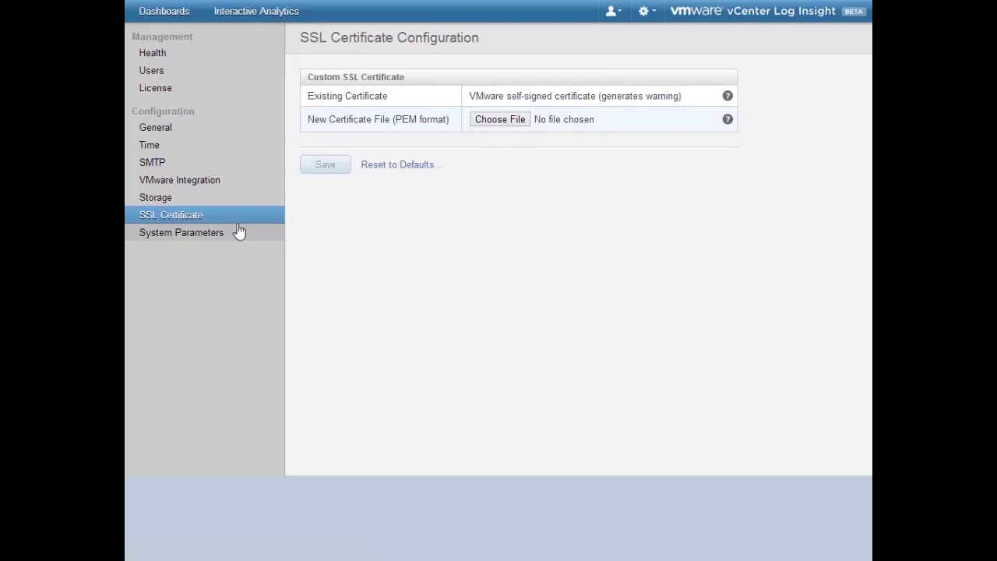
pyautogui.click(239, 232)
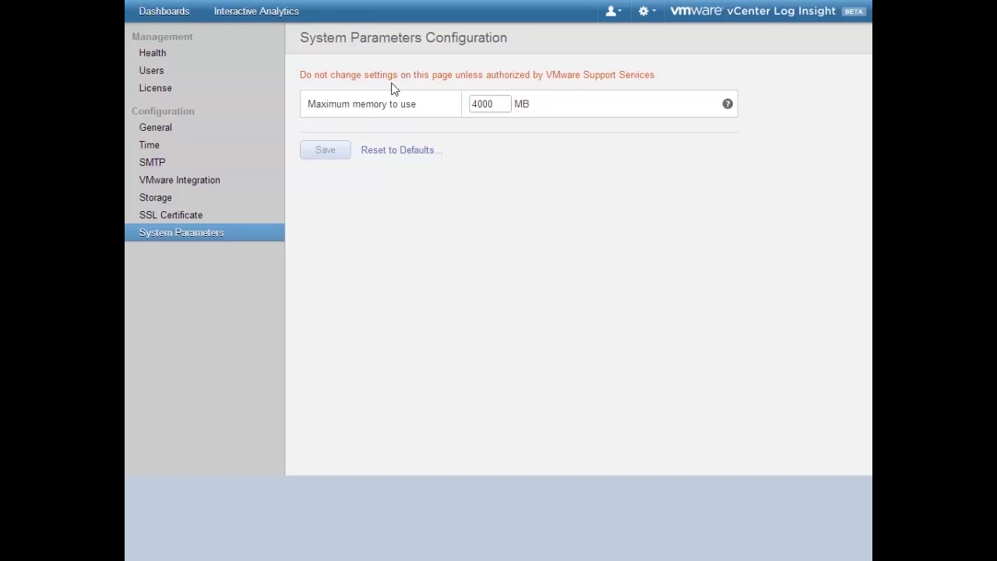
pyautogui.moveTo(383, 76); pyautogui.dragTo(666, 74)
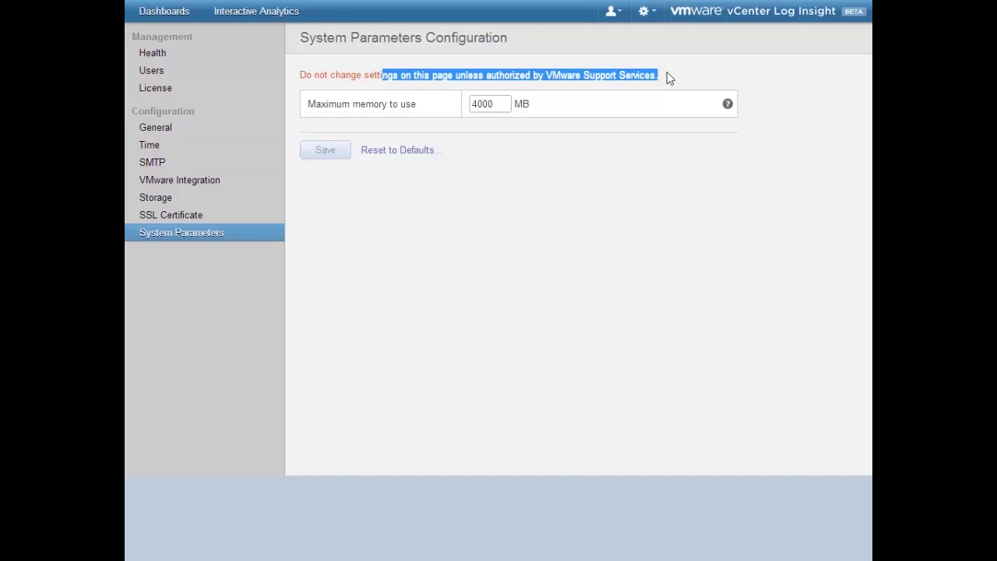
pyautogui.click(661, 161)
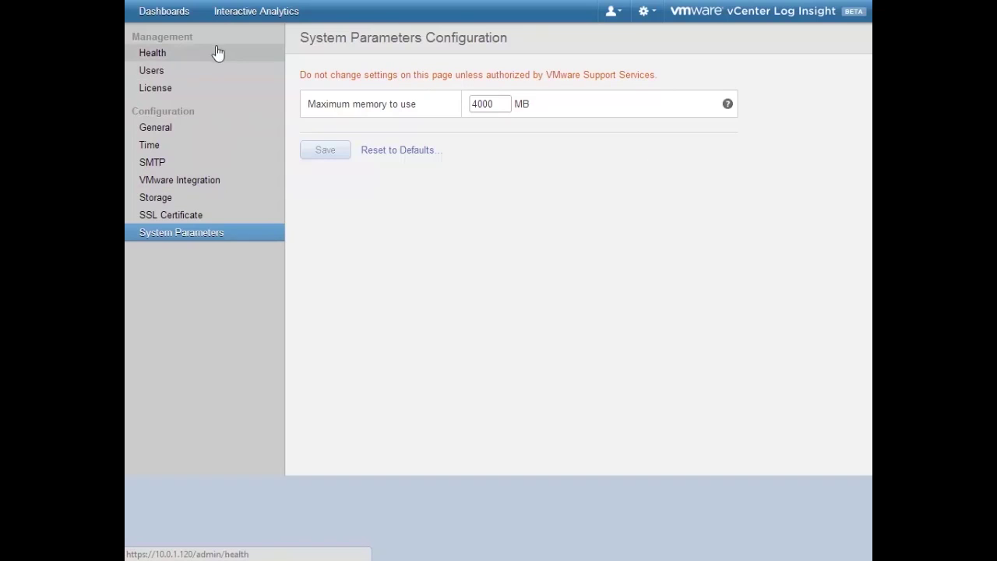
# Step: Review the vSphere content pack under Content Packs, then log out of Log Insight
pyautogui.click(651, 12)
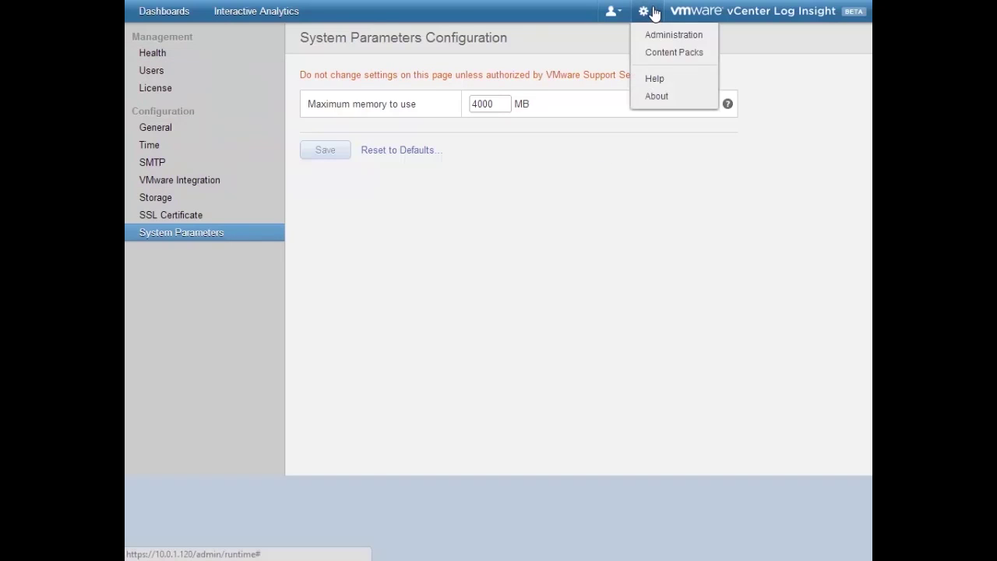
pyautogui.click(675, 52)
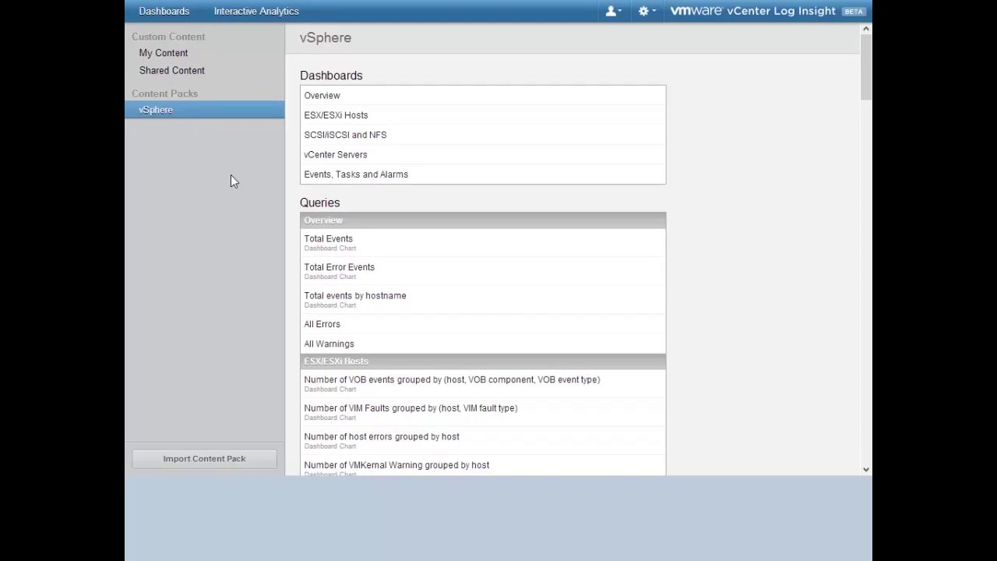
pyautogui.click(614, 12)
pyautogui.click(622, 79)
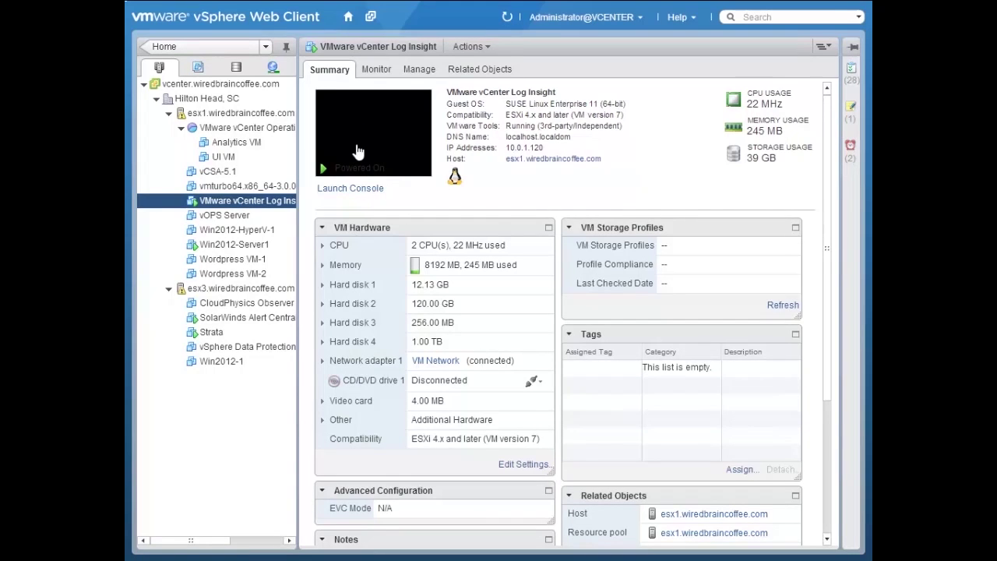
# Step: Launch the appliance VM's remote console and switch it to the text login with Ctrl+Alt+F1
pyautogui.click(366, 196)
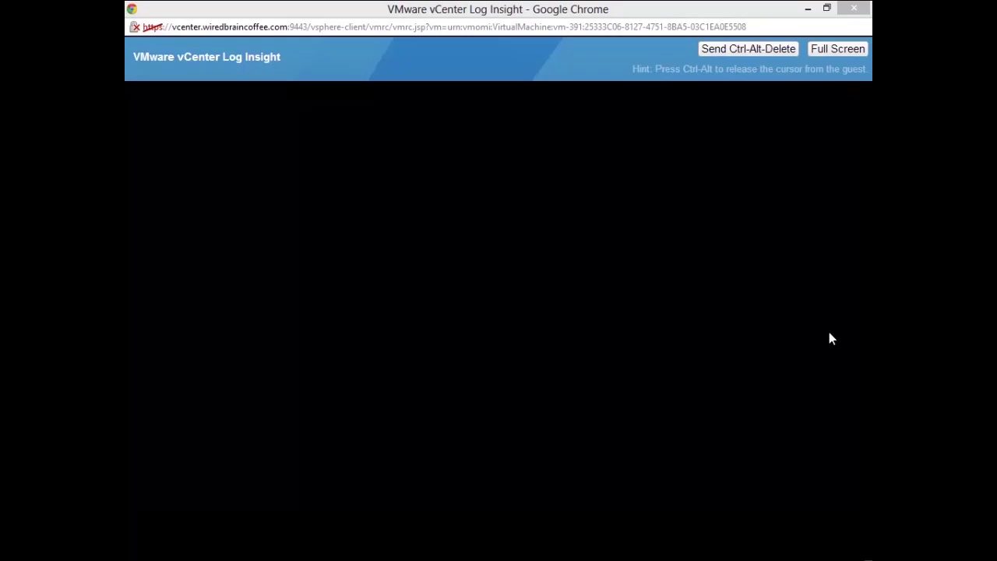
pyautogui.click(810, 293)
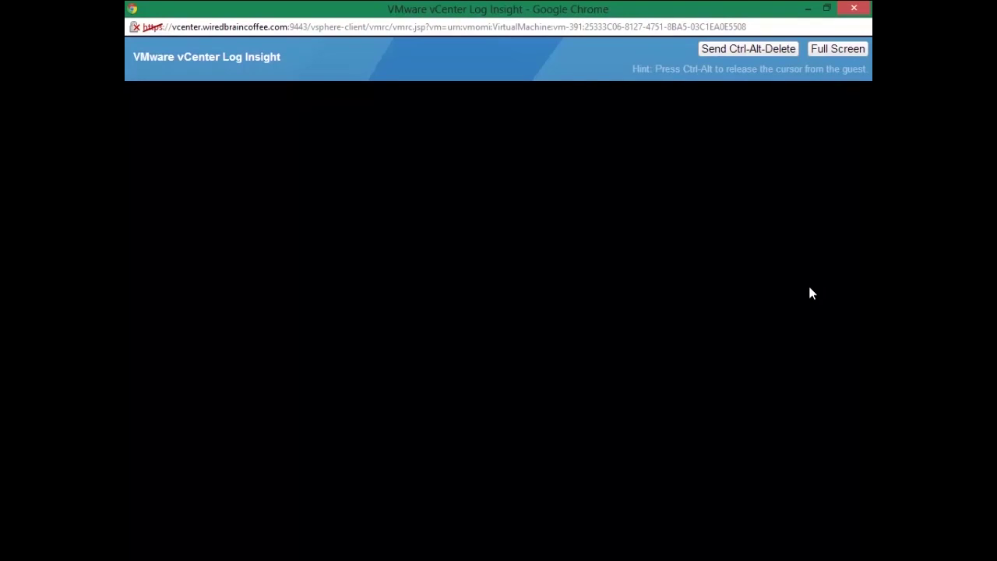
pyautogui.click(575, 309)
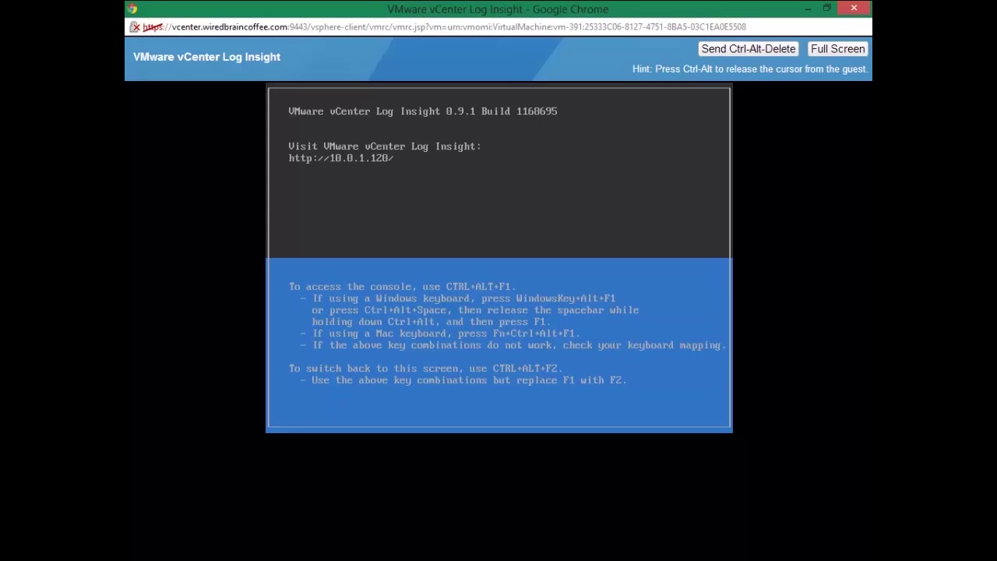
pyautogui.hotkey('ctrl', 'alt', 'F1')
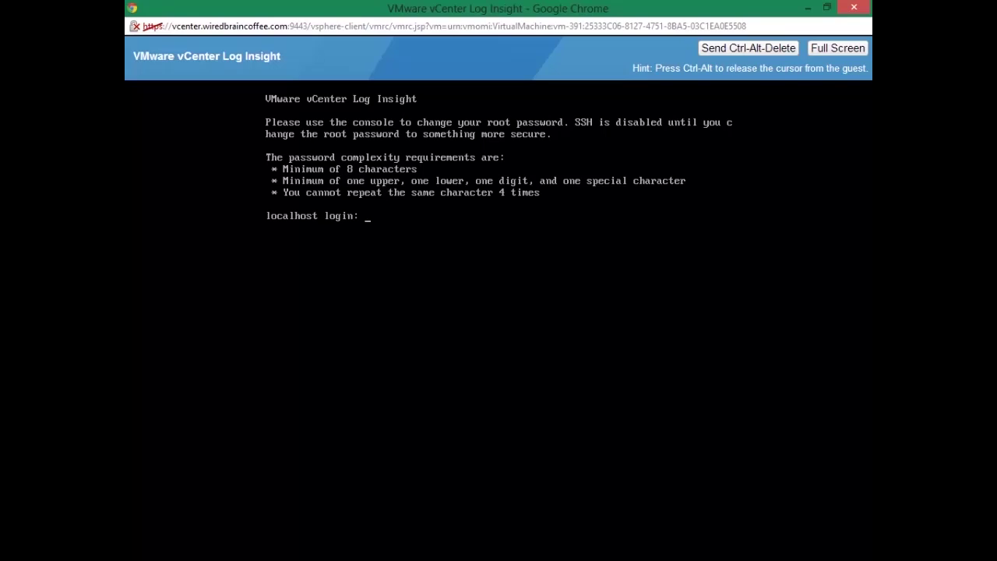
pyautogui.write('root')
pyautogui.press('Return')
pyautogui.press('Return')
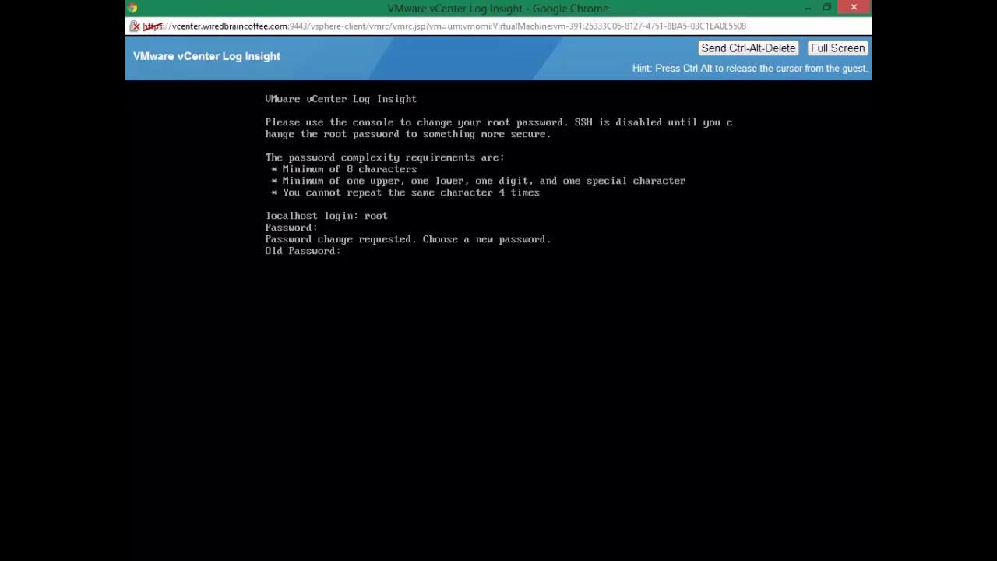
pyautogui.press('Return')
pyautogui.press('Return')
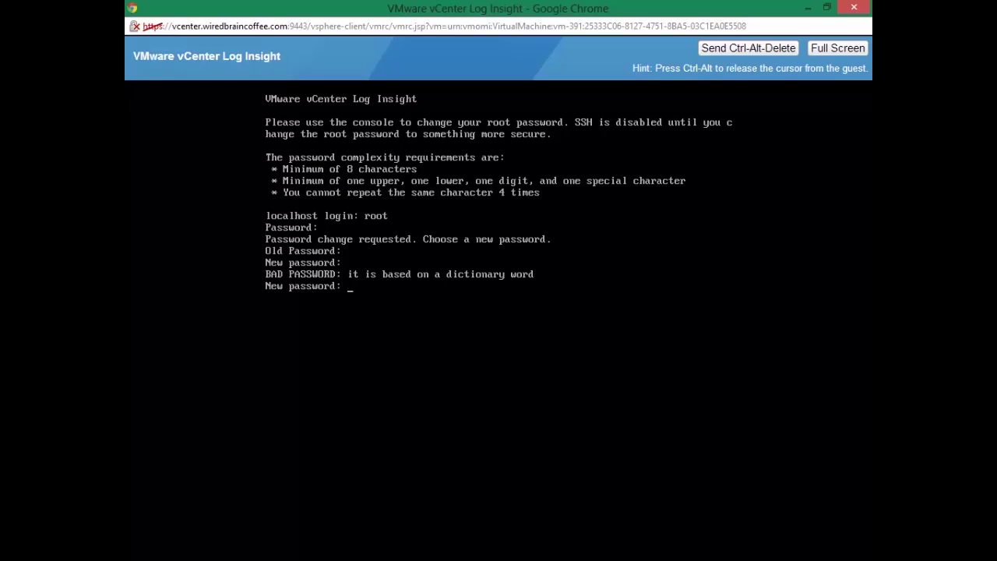
pyautogui.hotkey('ctrl', 'c')
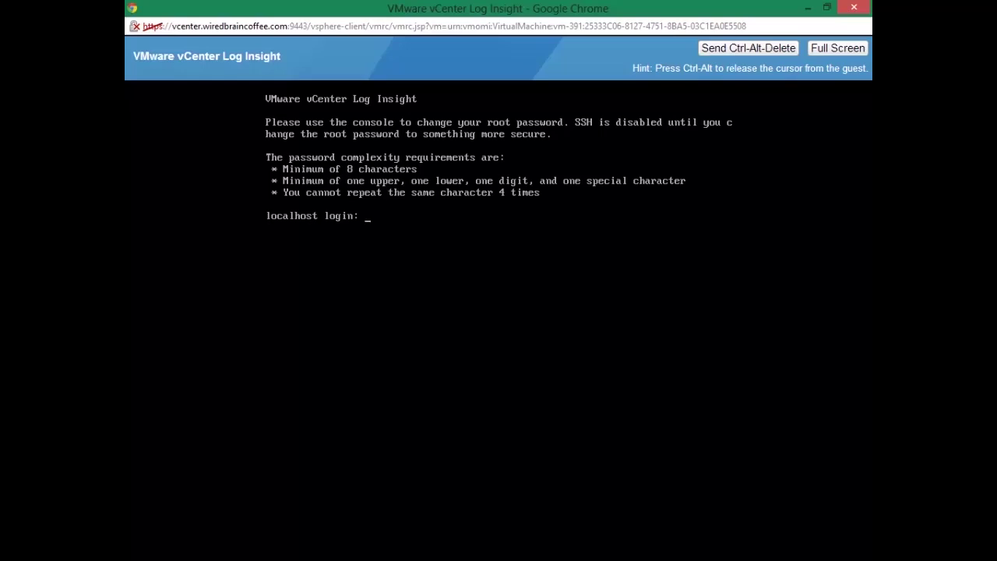
# Step: Log in as root and enter the current and new root passwords at the change prompts
pyautogui.write('root')
pyautogui.press('Return')
pyautogui.press('Return')
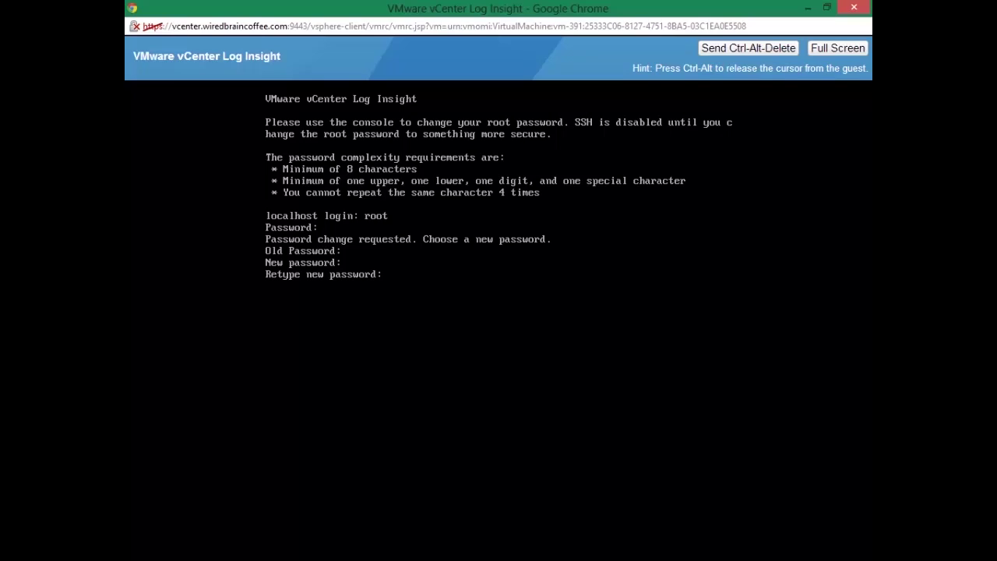
pyautogui.press('Return')
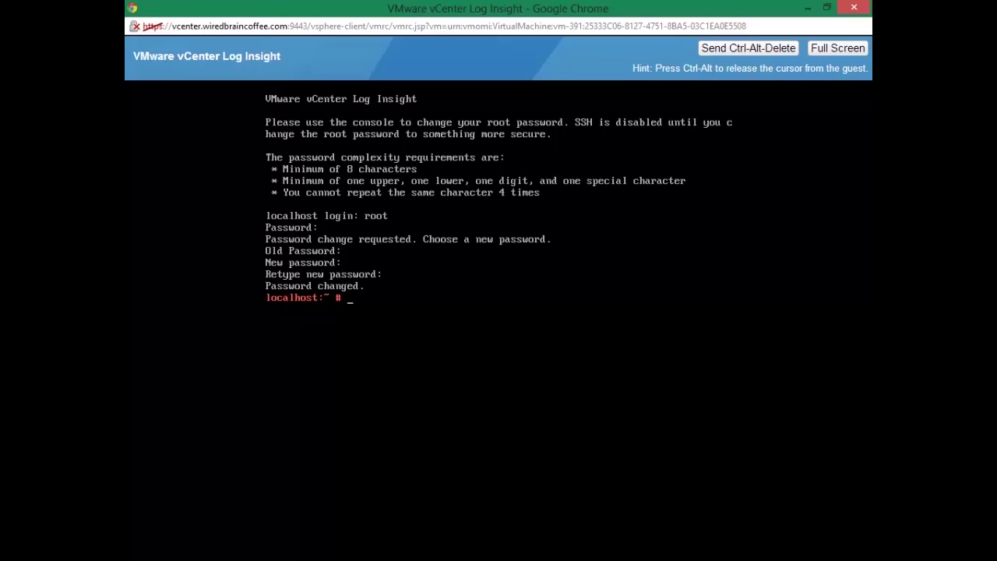
# Step: Move to / and list the root directory in long format with ls -l
pyautogui.press('Return')
pyautogui.press('Return')
pyautogui.press('Return')
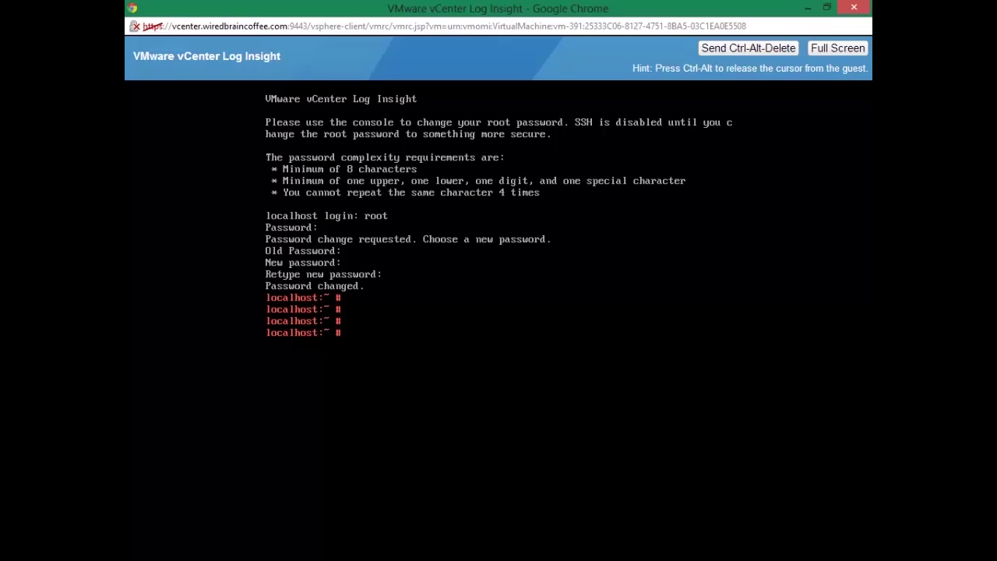
pyautogui.write('cd /')
pyautogui.press('Return')
pyautogui.write('ls -l')
pyautogui.press('Return')
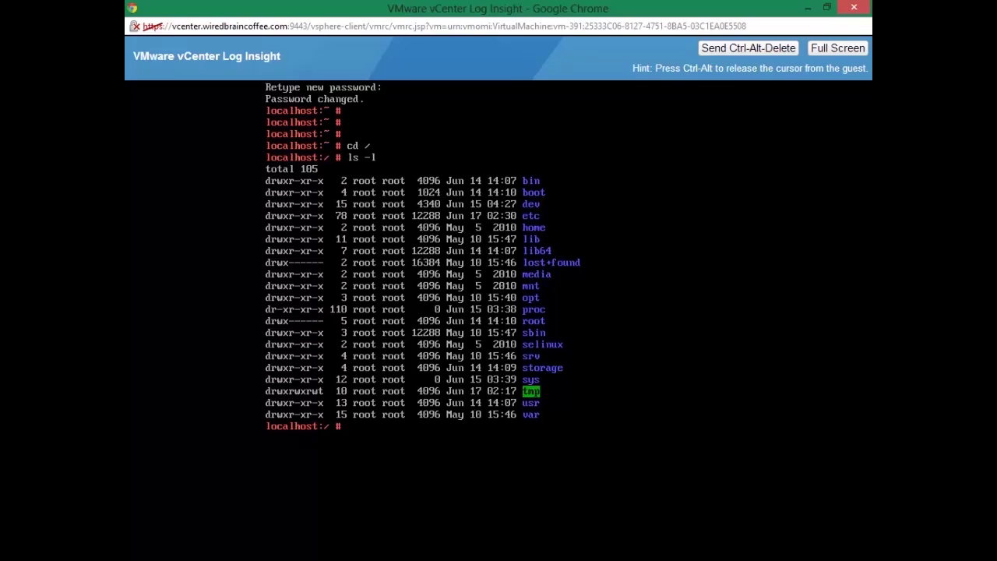
# Step: Show running processes with ps and ps -ef, then filesystem disk usage with df
pyautogui.write('ps')
pyautogui.press('Return')
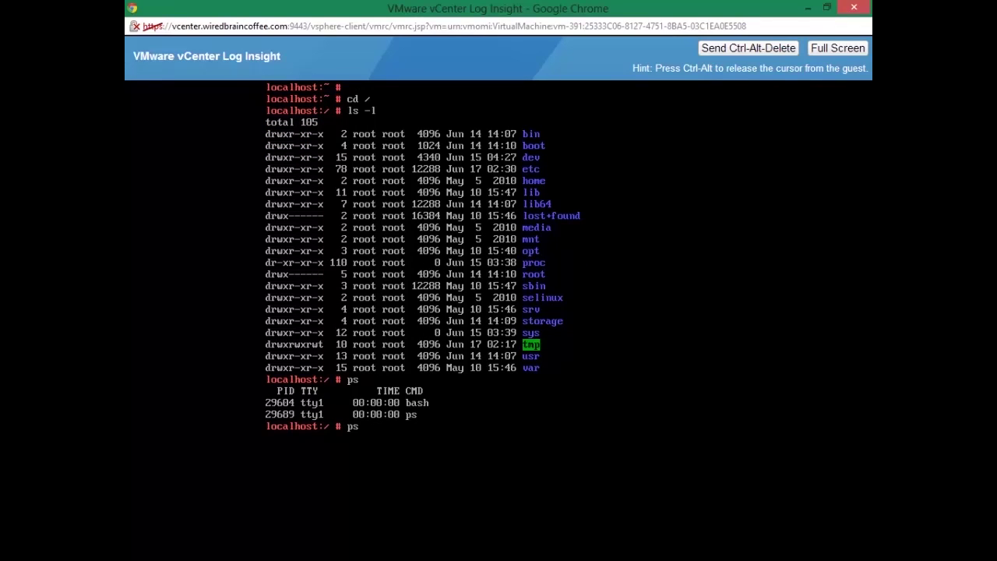
pyautogui.write('ps -ef')
pyautogui.press('Return')
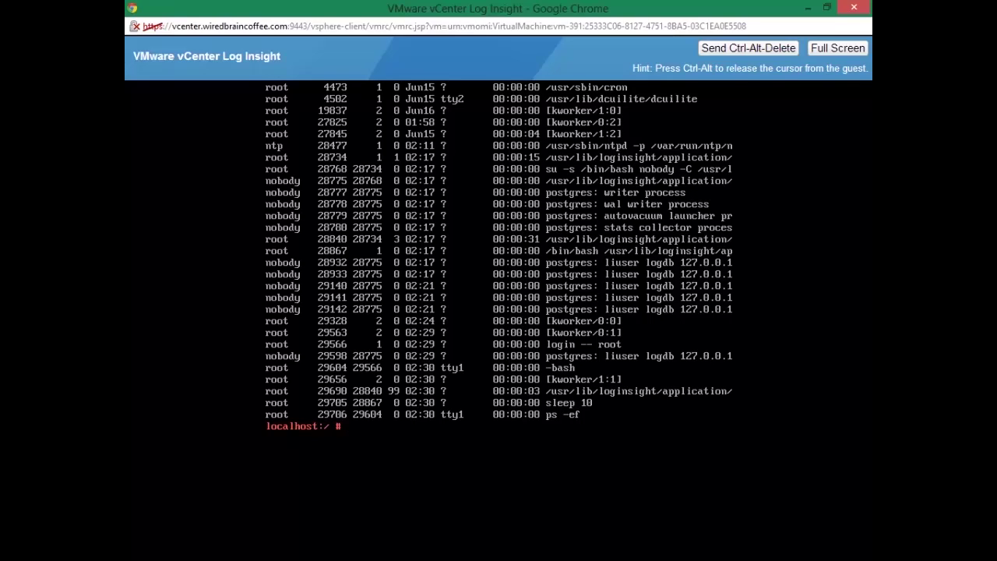
pyautogui.write('df')
pyautogui.press('Return')
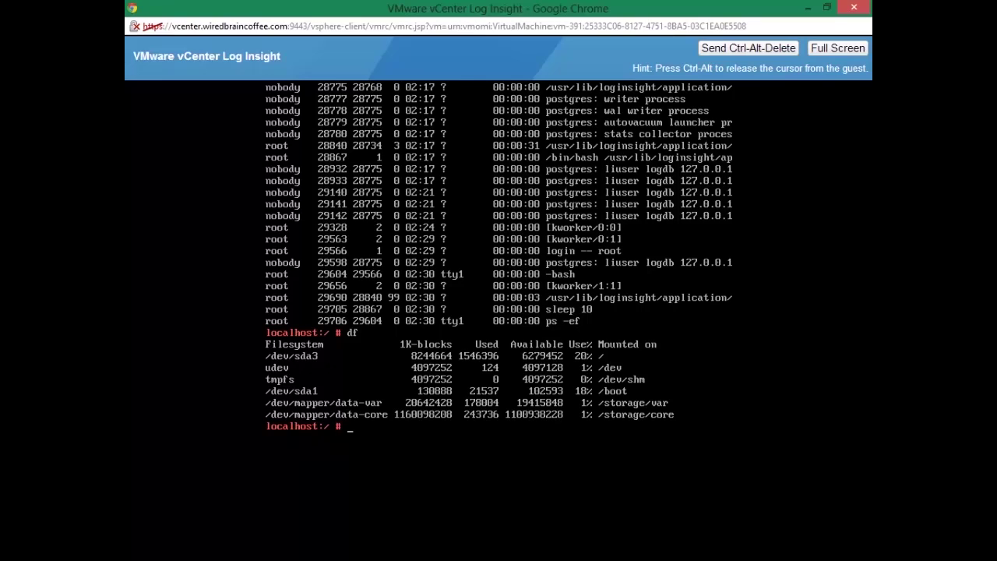
# Step: Log out of the root shell with exit, return to the splash screen and close the VM console
pyautogui.write('exit')
pyautogui.press('Return')
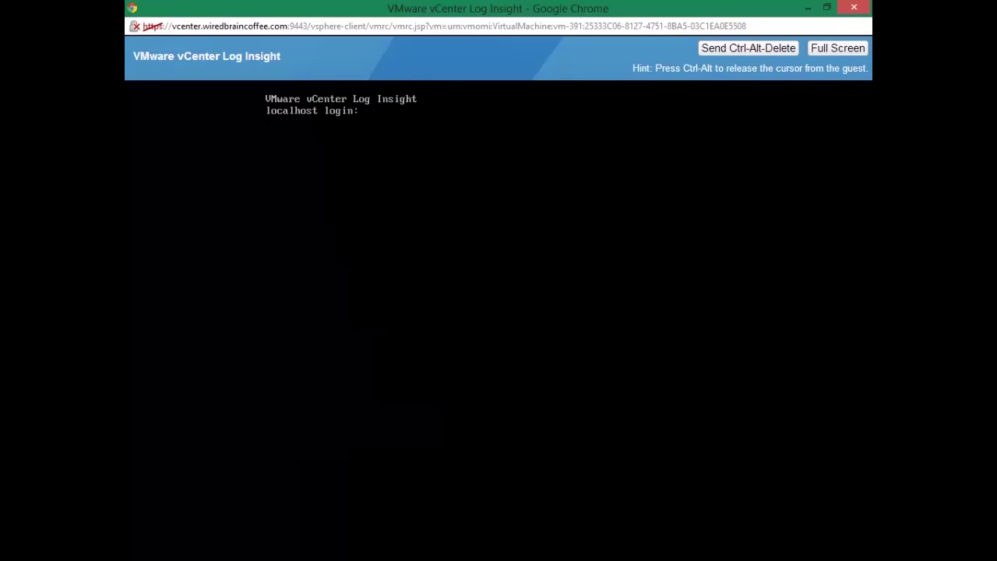
pyautogui.hotkey('ctrl', 'alt', 'F2')
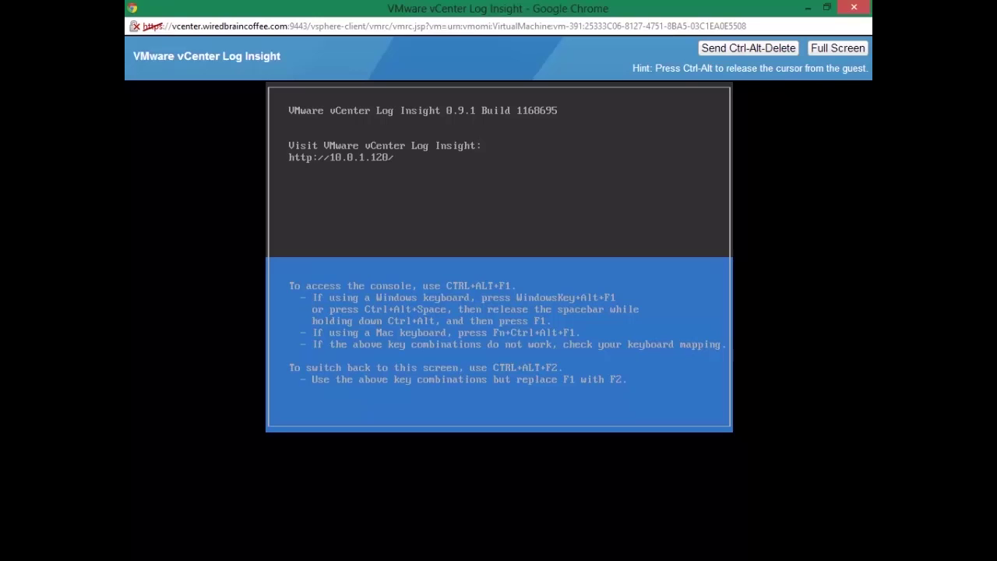
pyautogui.hotkey('ctrl', 'alt')
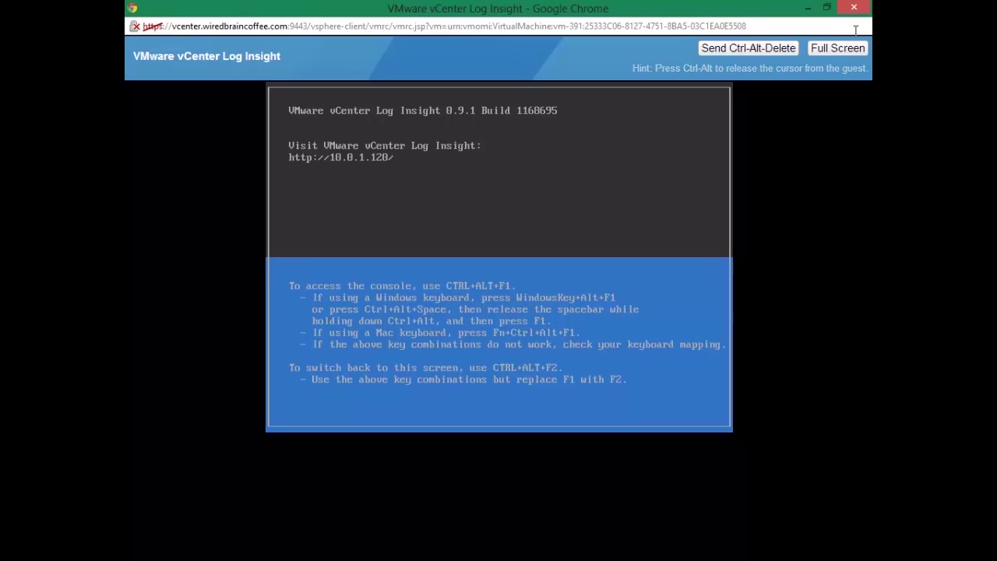
pyautogui.click(860, 11)
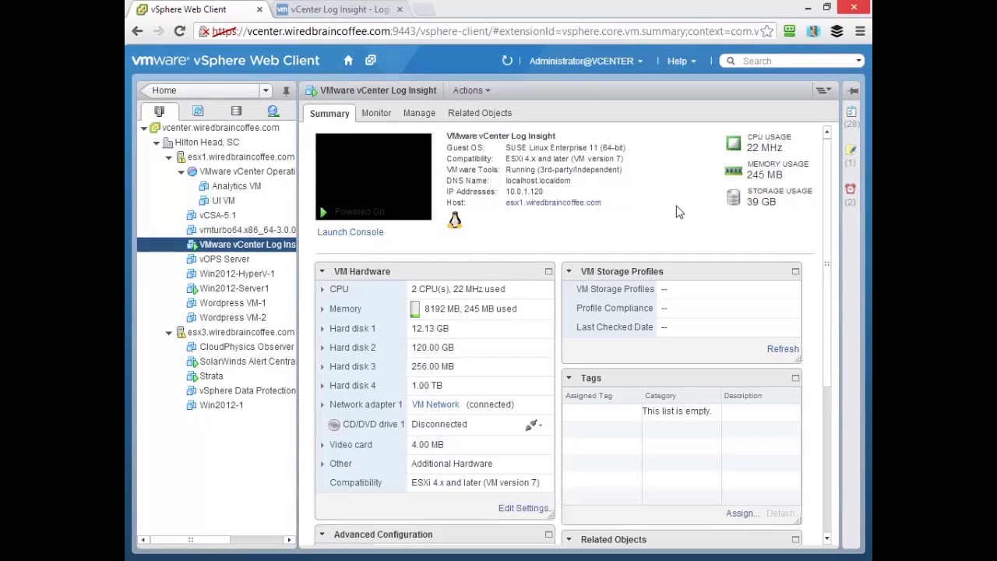
# Step: Launch PuTTY and open an SSH connection to 10.0.1.120
pyautogui.press('super')
pyautogui.write('putty')
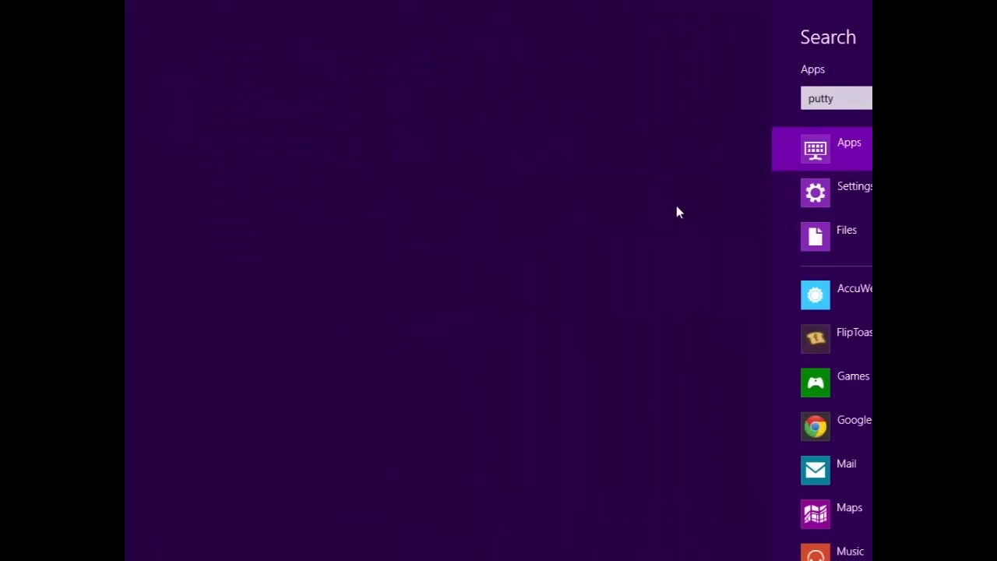
pyautogui.press('Return')
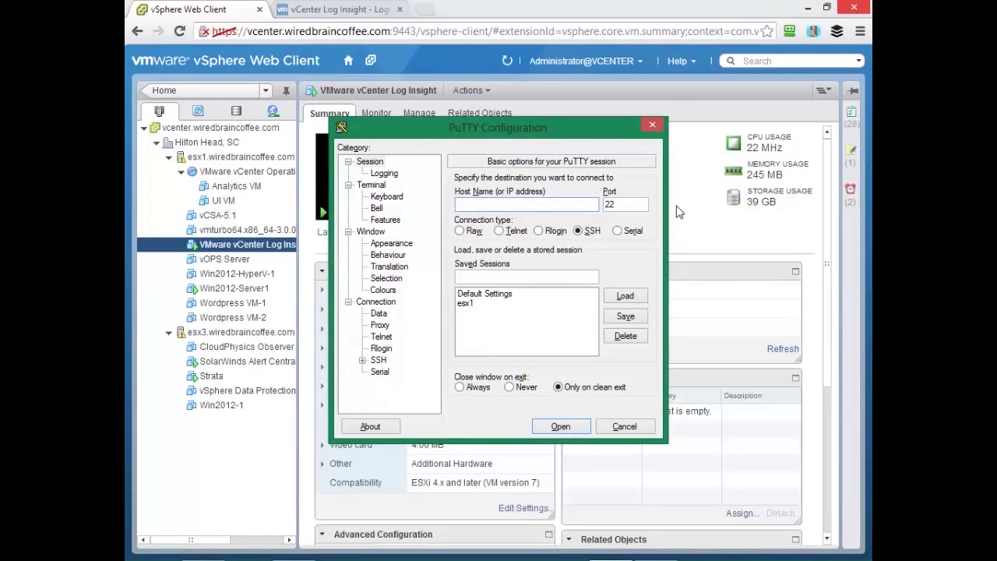
pyautogui.write('10.0.1.120')
pyautogui.press('Return')
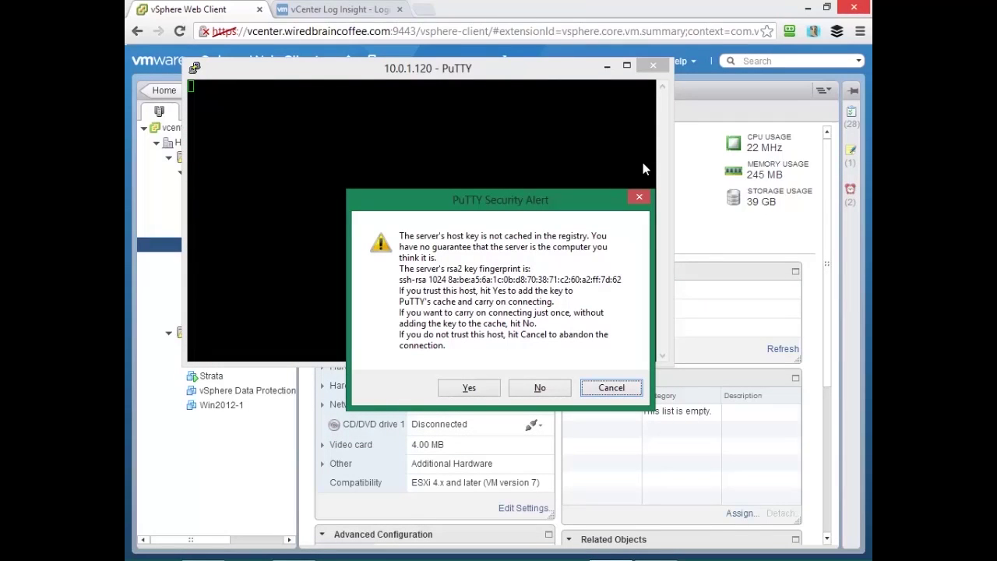
# Step: Accept the host key and log in as root with the account password
pyautogui.write('yroot')
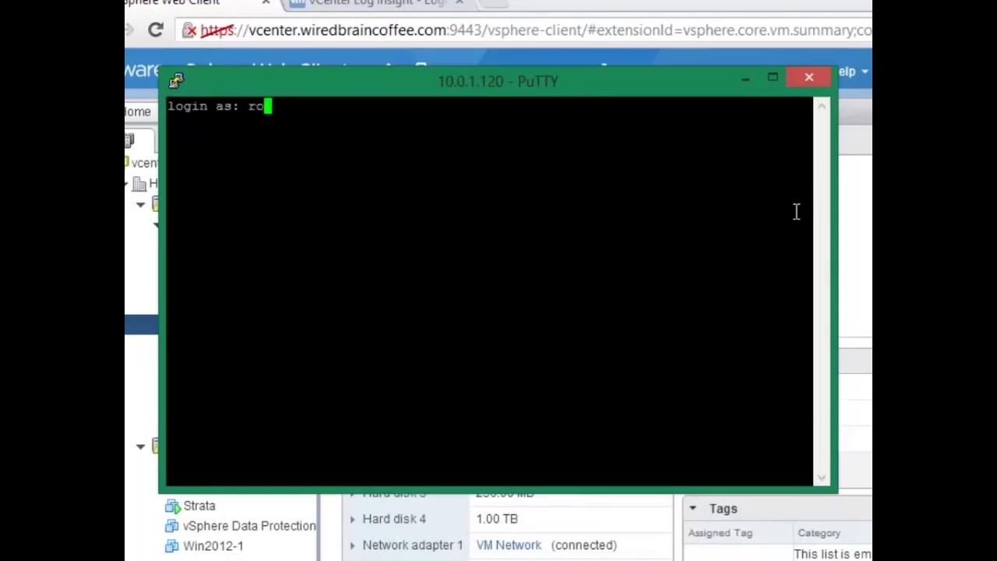
pyautogui.press('Return')
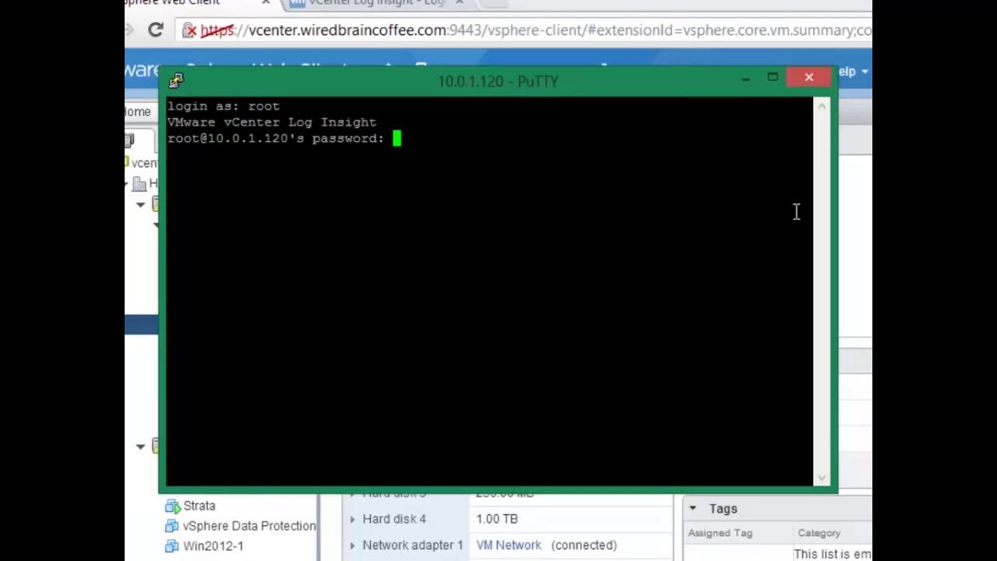
pyautogui.press('Return')
pyautogui.press('Return')
pyautogui.press('Return')
pyautogui.press('Return')
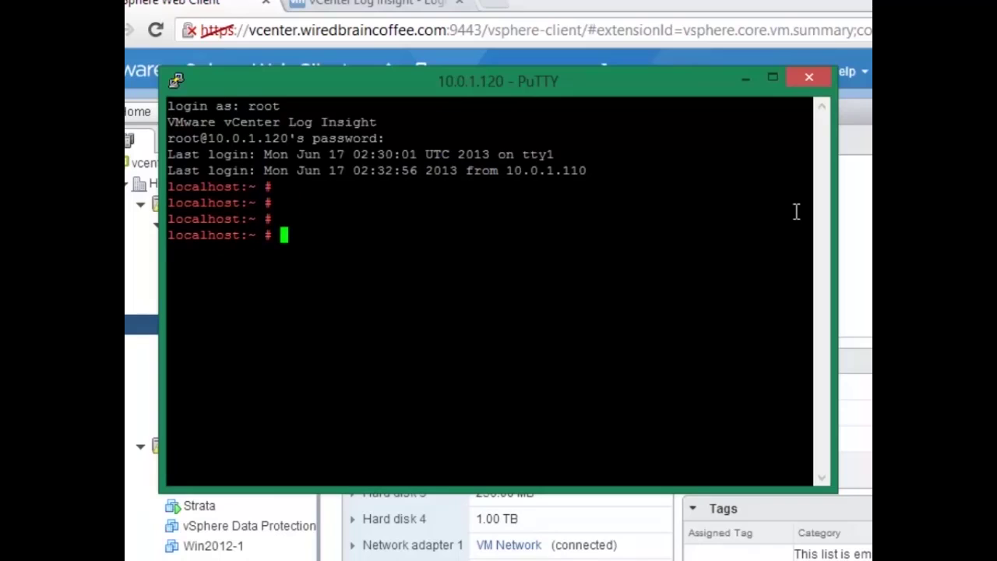
# Step: Run ls, df -k and ps -e to list home files, disk usage and processes
pyautogui.write('ls')
pyautogui.press('Return')
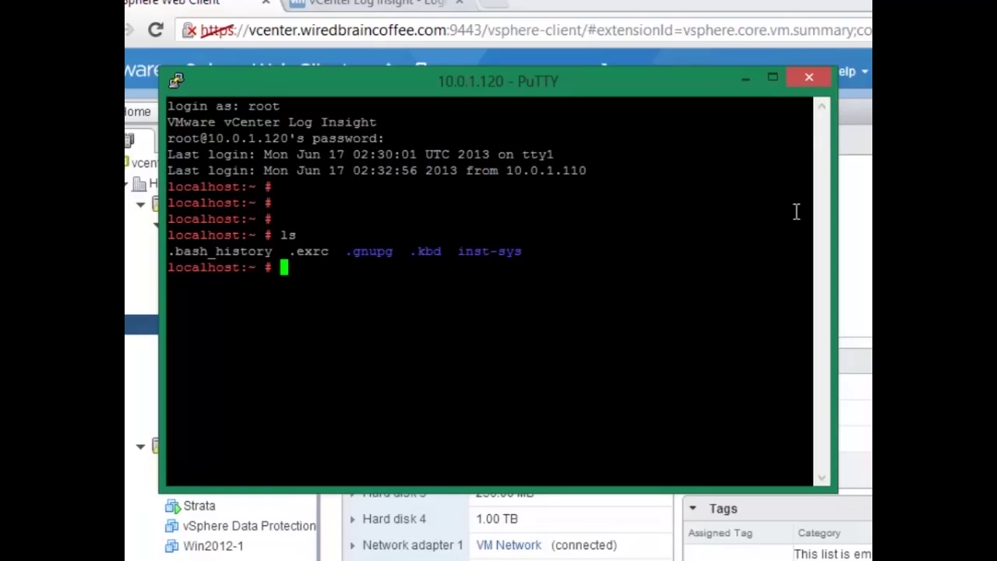
pyautogui.write('df -k')
pyautogui.press('Return')
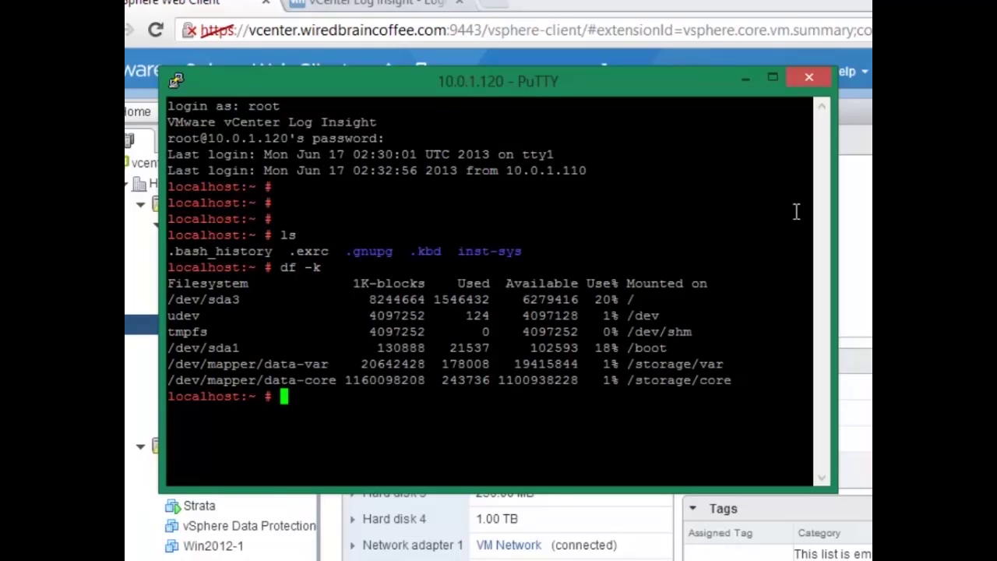
pyautogui.write('ps -e')
pyautogui.press('Return')
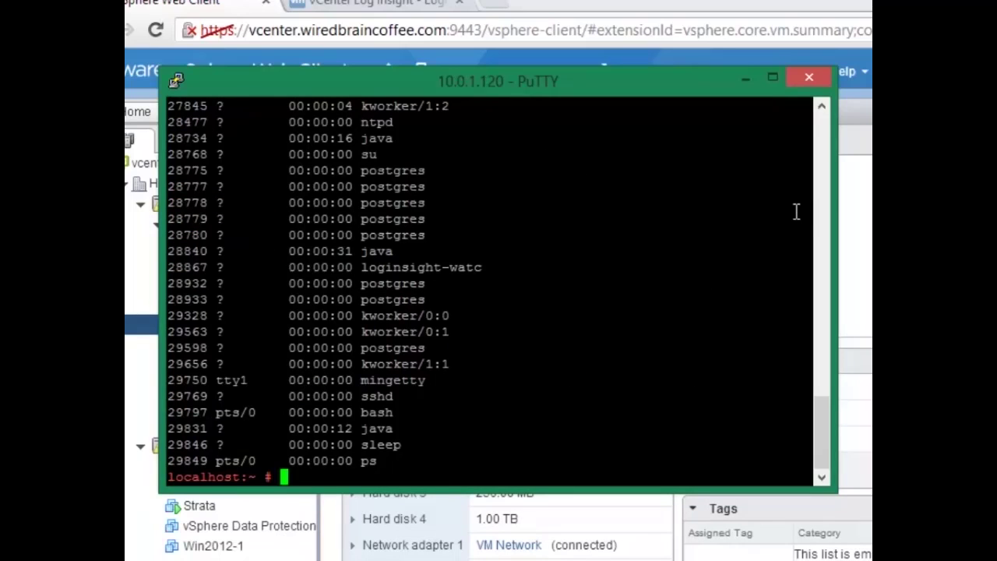
# Step: Change into /bin and list its contents in long format with ls -l
pyautogui.write('cd /bin')
pyautogui.press('Return')
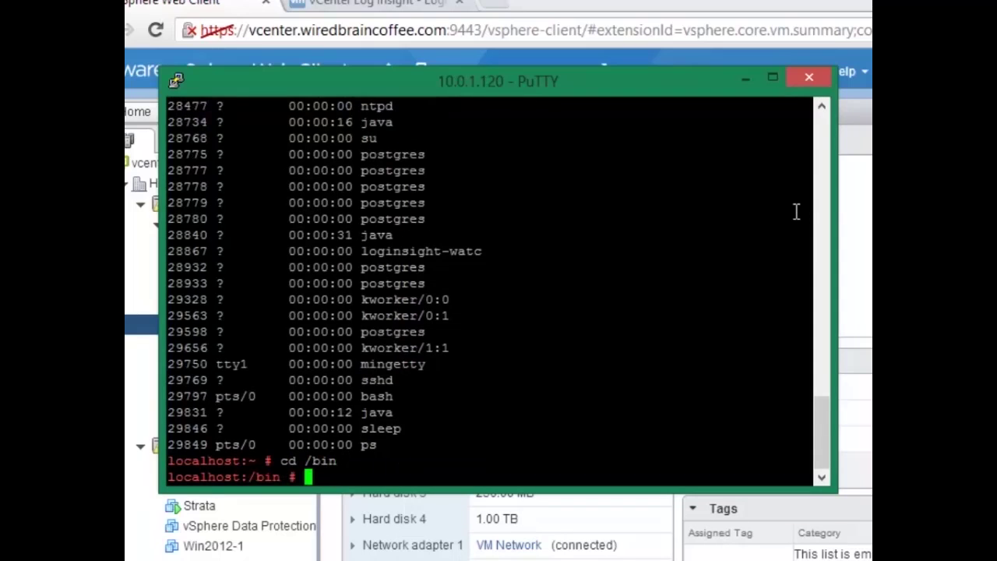
pyautogui.write('ls -l')
pyautogui.press('Return')
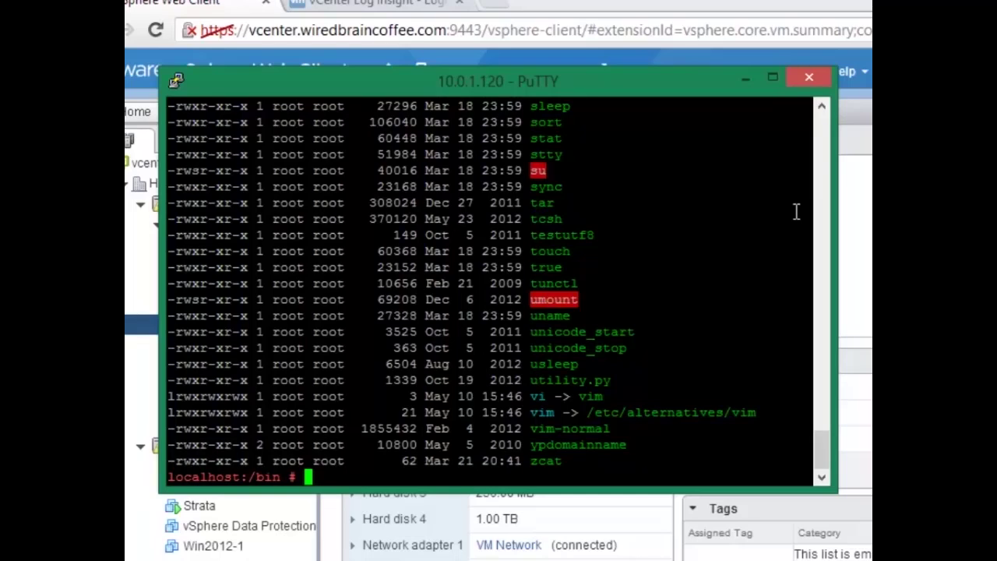
# Step: End the SSH session with exit and show the Log Insight login page at 10.0.1.120
pyautogui.write('exit')
pyautogui.press('Return')
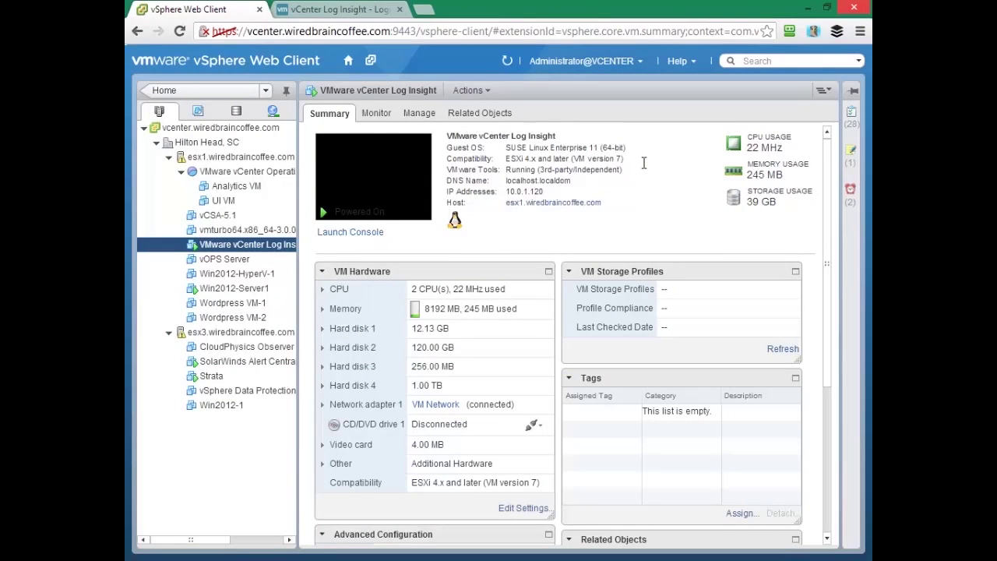
pyautogui.hotkey('ctrl', 'Tab')
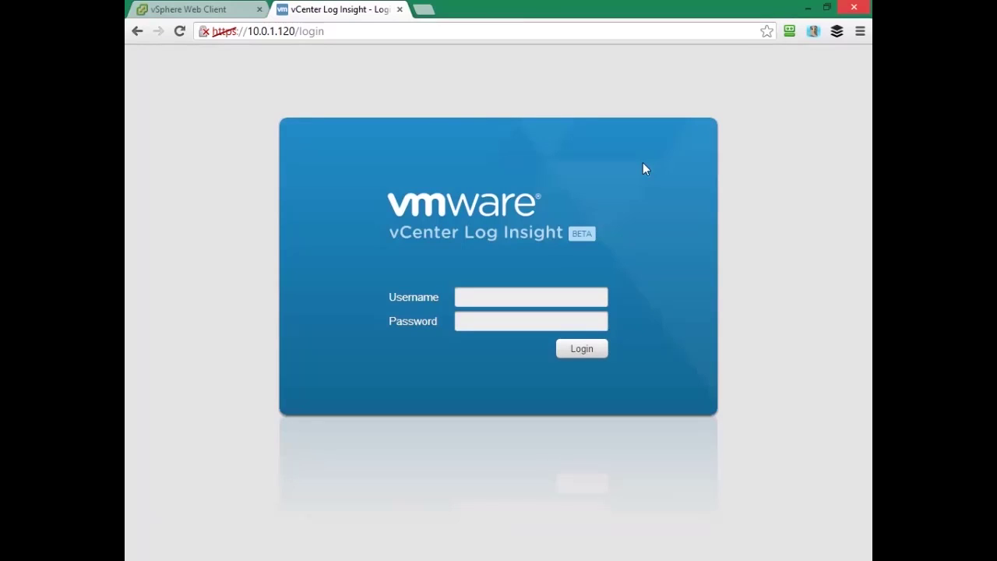